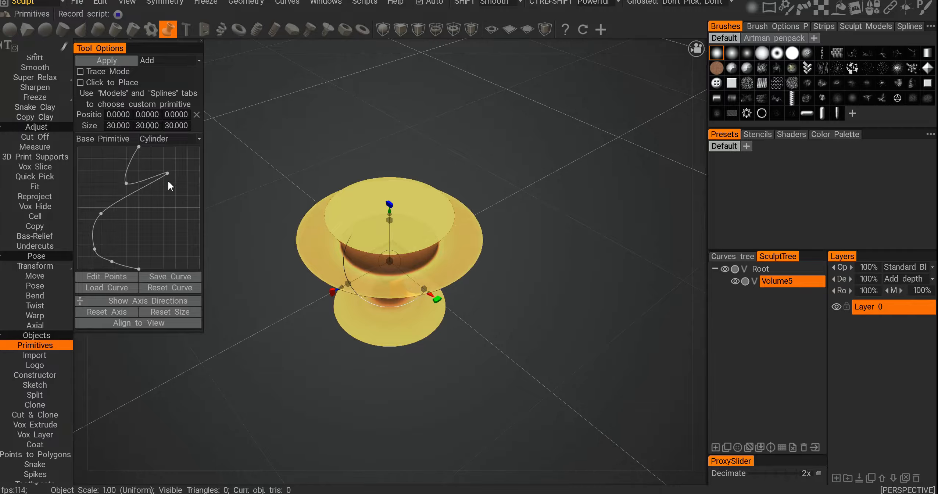
# Step: Switch to the spring primitive and set its pitch to 14.2
pyautogui.click(186, 30)
pyautogui.click(204, 29)
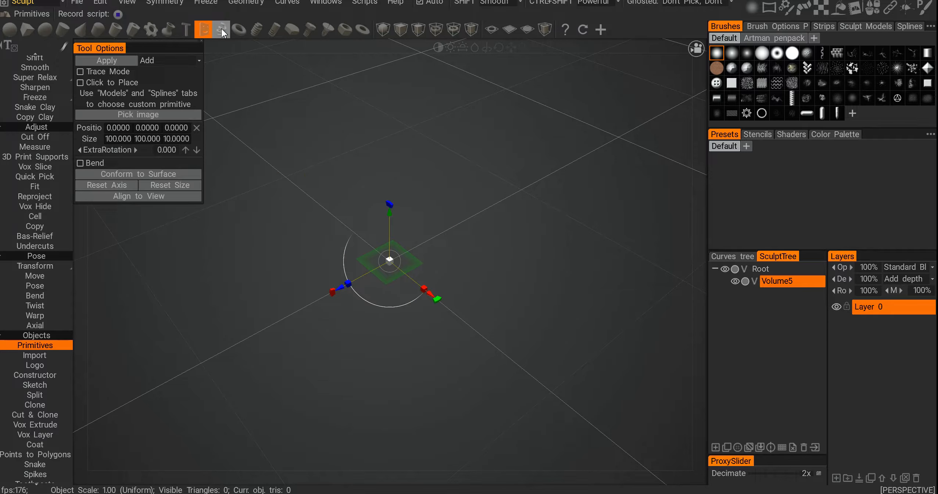
pyautogui.click(222, 28)
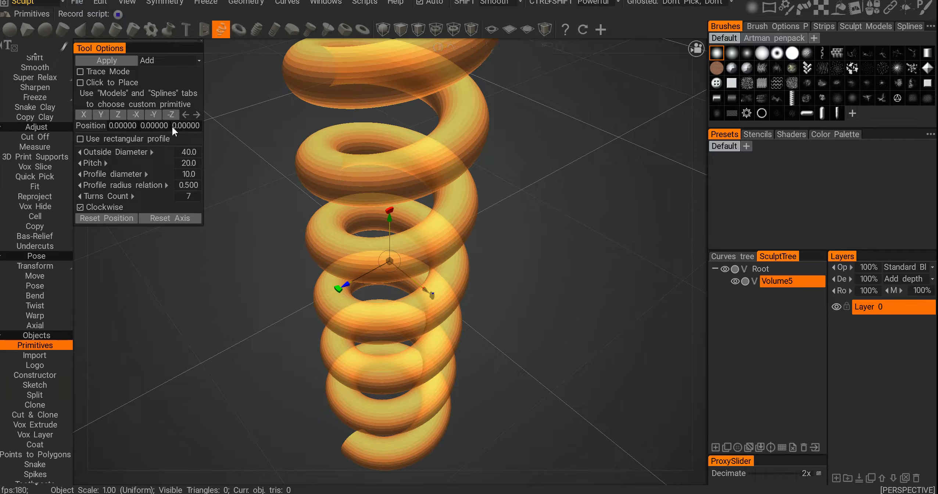
pyautogui.moveTo(121, 163)
pyautogui.mouseDown()
pyautogui.moveTo(146, 162)
pyautogui.moveTo(132, 163)
pyautogui.mouseUp()
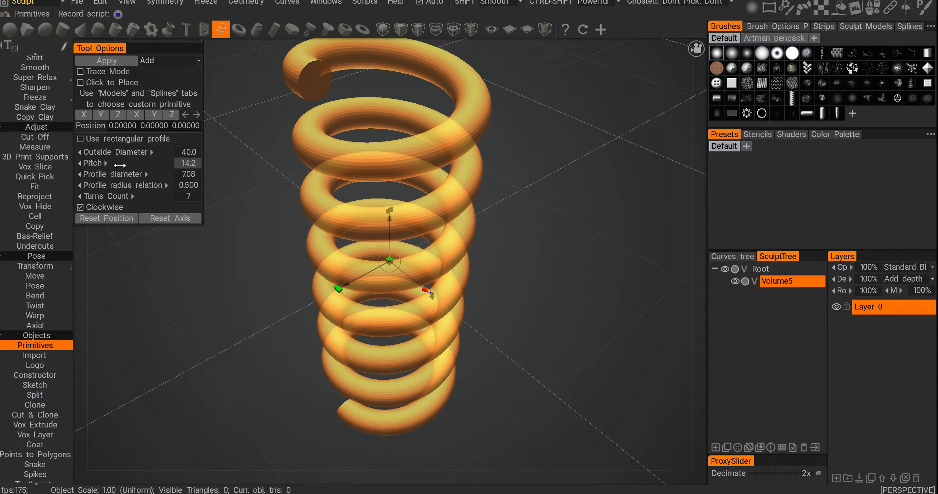
# Step: Preview the nut, bolt and torus primitives
pyautogui.click(290, 30)
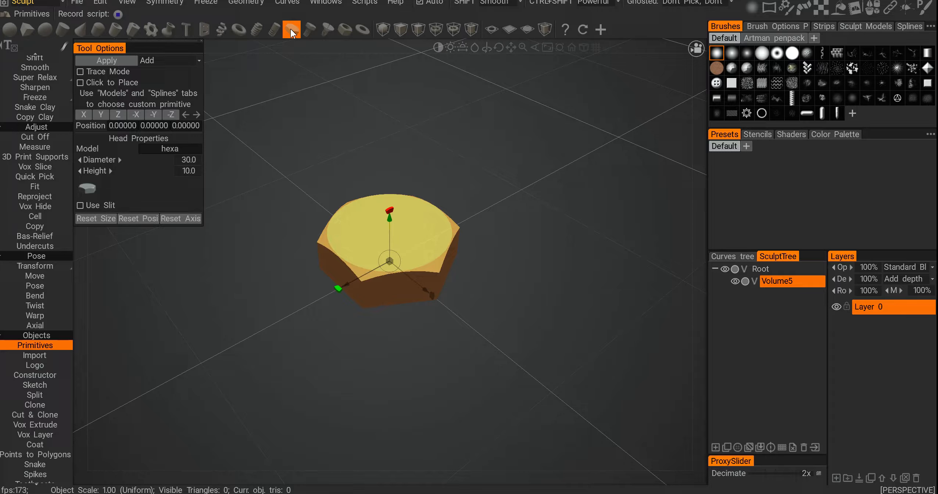
pyautogui.click(315, 30)
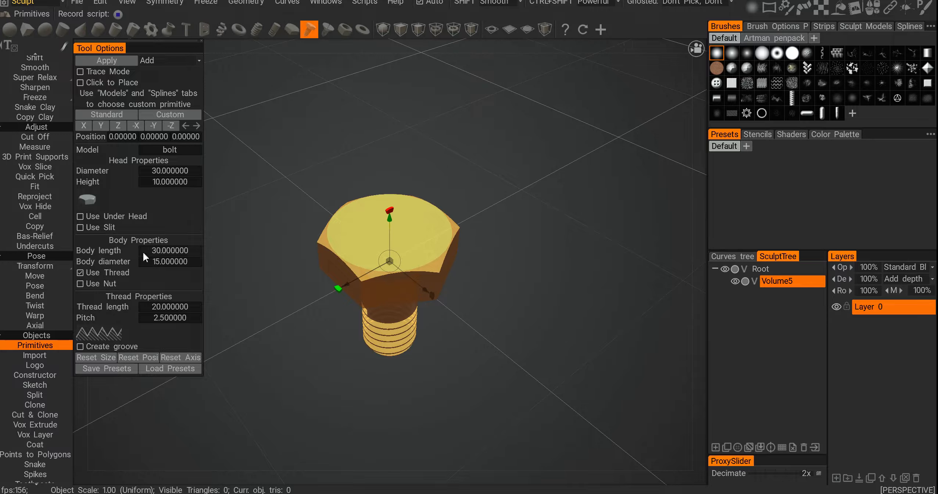
pyautogui.moveTo(348, 54)
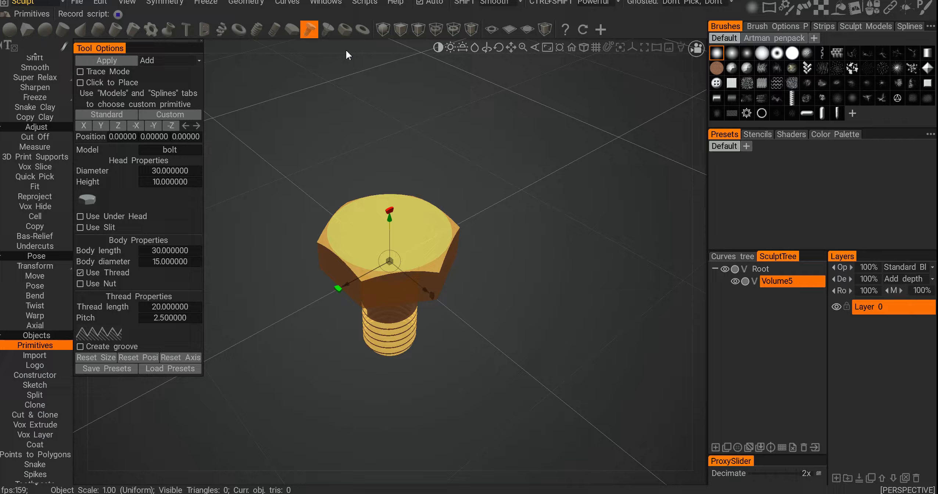
pyautogui.click(464, 31)
pyautogui.click(449, 30)
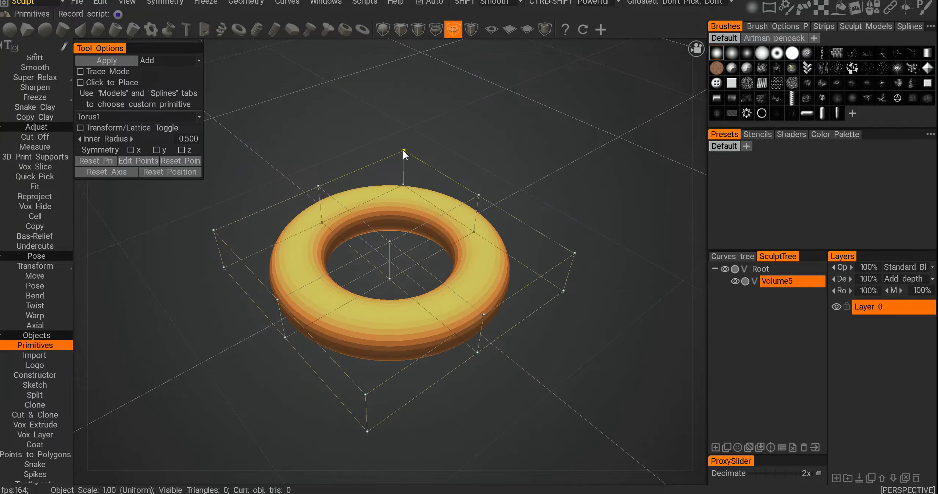
# Step: Deform the torus by dragging three of its lattice control points outward and upward
pyautogui.moveTo(403, 150); pyautogui.dragTo(411, 98)
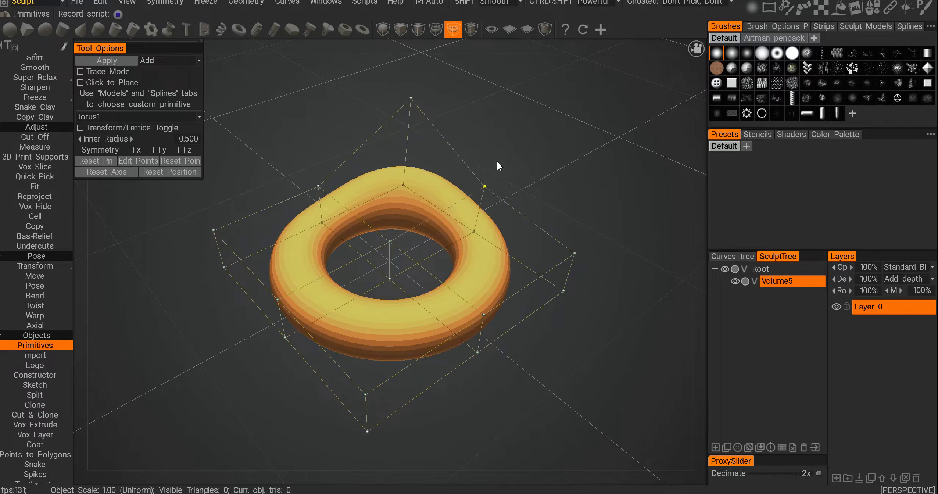
pyautogui.moveTo(496, 166); pyautogui.dragTo(602, 122)
pyautogui.moveTo(318, 187); pyautogui.dragTo(315, 92)
# Step: Switch to the tube primitive and drag a top lattice point downward to warp it
pyautogui.click(470, 31)
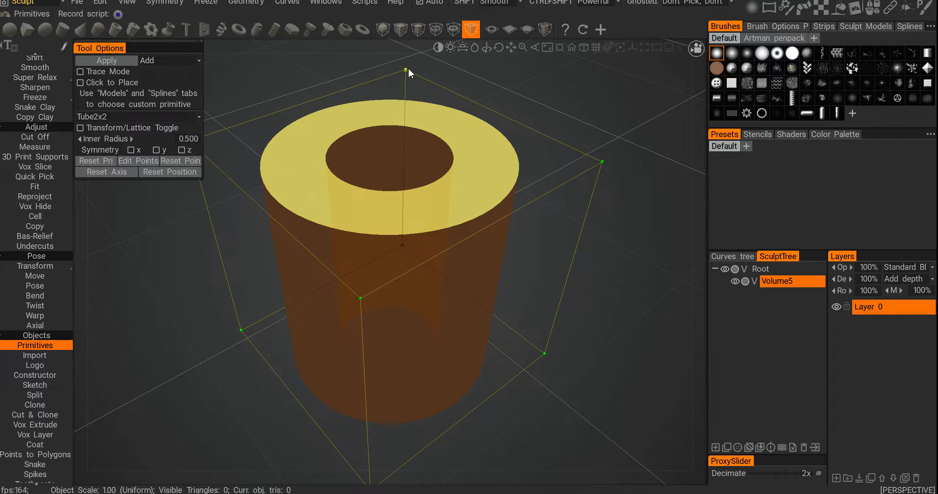
pyautogui.moveTo(405, 70); pyautogui.dragTo(408, 208)
# Step: Apply a sphere primitive with radius 15 to the scene
pyautogui.click(9, 29)
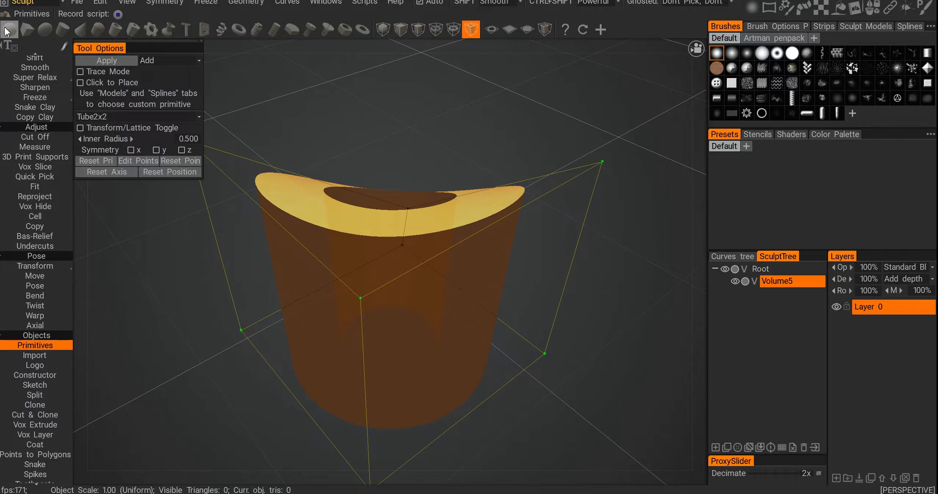
pyautogui.click(121, 62)
pyautogui.moveTo(269, 275); pyautogui.dragTo(277, 228)
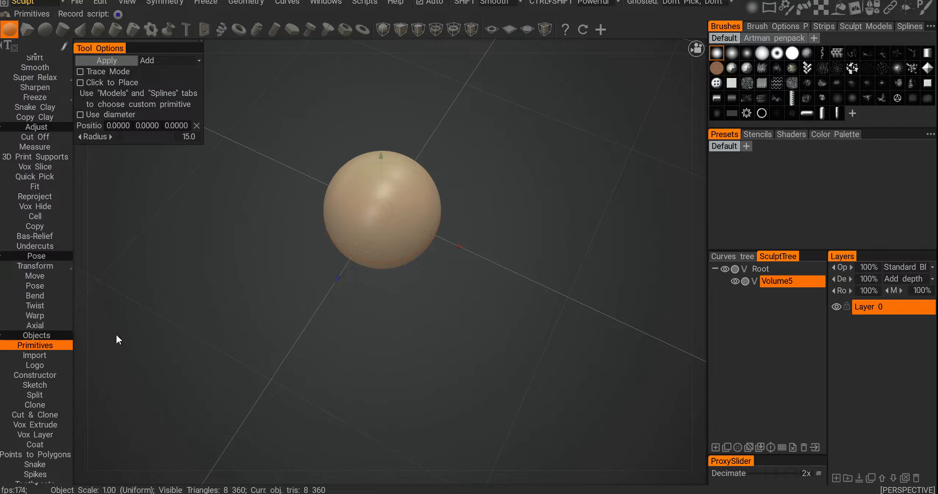
# Step: Move the sphere with the Transform tool gizmo and undo the last move
pyautogui.click(52, 353)
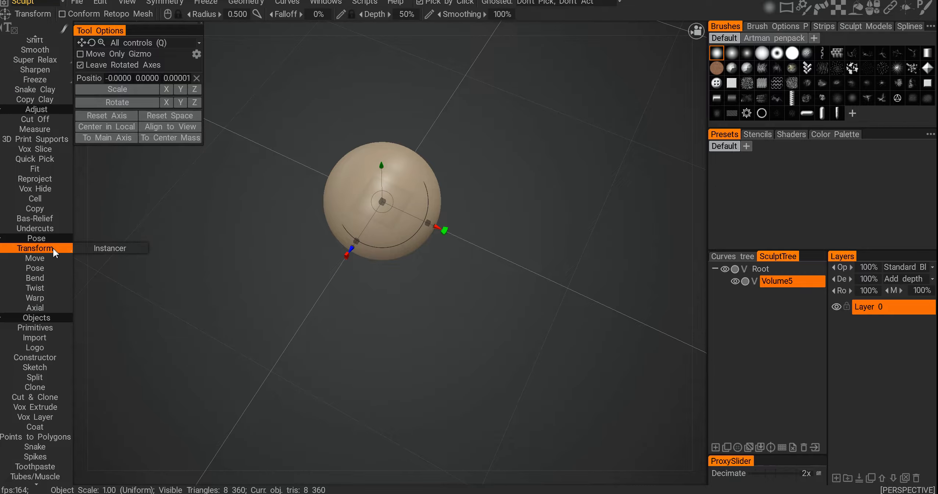
pyautogui.keyDown('alt'); pyautogui.moveTo(228, 289); pyautogui.dragTo(228, 257); pyautogui.keyUp('alt')
pyautogui.keyDown('alt'); pyautogui.moveTo(227, 258); pyautogui.dragTo(299, 277, button='right'); pyautogui.keyUp('alt')
pyautogui.keyDown('alt'); pyautogui.moveTo(494, 331); pyautogui.dragTo(470, 327, button='right'); pyautogui.keyUp('alt')
pyautogui.moveTo(421, 272); pyautogui.dragTo(428, 300)
pyautogui.hotkey('ctrl', 'z')
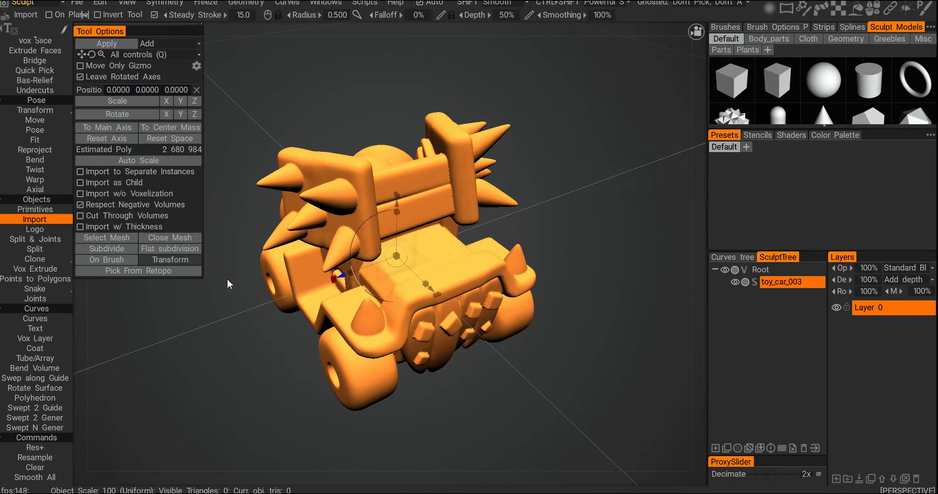
# Step: Open the mesh file browser for importing and cancel it
pyautogui.click(110, 238)
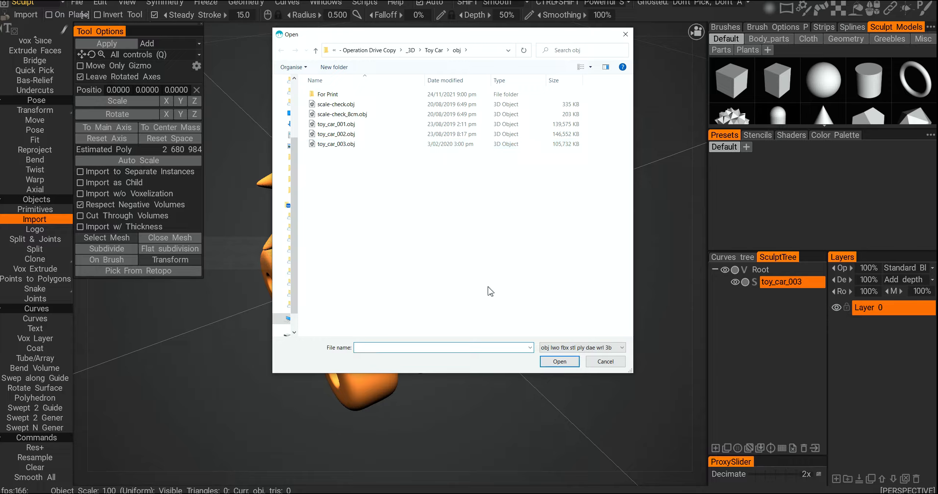
pyautogui.click(611, 365)
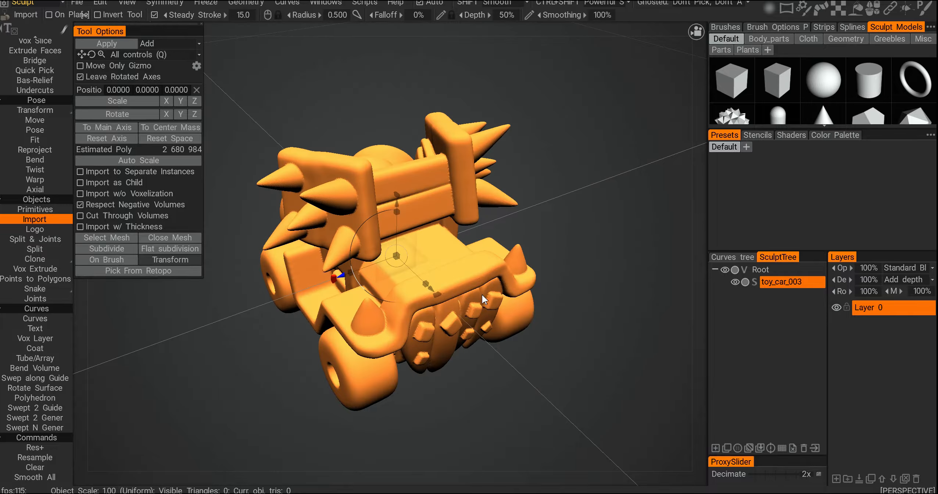
# Step: Auto-scale the toy car mesh being imported to fit the scene
pyautogui.keyDown('alt'); pyautogui.moveTo(596, 307); pyautogui.dragTo(552, 326); pyautogui.keyUp('alt')
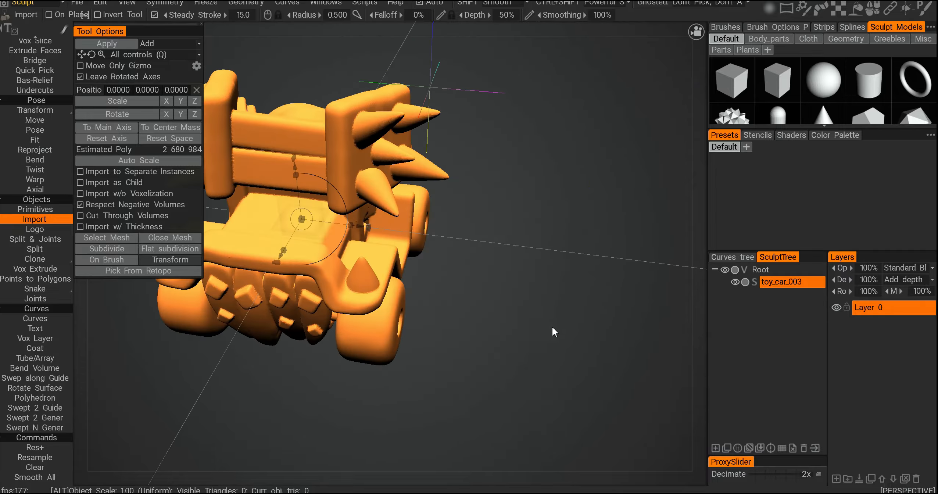
pyautogui.keyDown('alt'); pyautogui.moveTo(551, 326); pyautogui.dragTo(509, 323, button='right'); pyautogui.keyUp('alt')
pyautogui.keyDown('alt'); pyautogui.moveTo(510, 323); pyautogui.dragTo(485, 305); pyautogui.keyUp('alt')
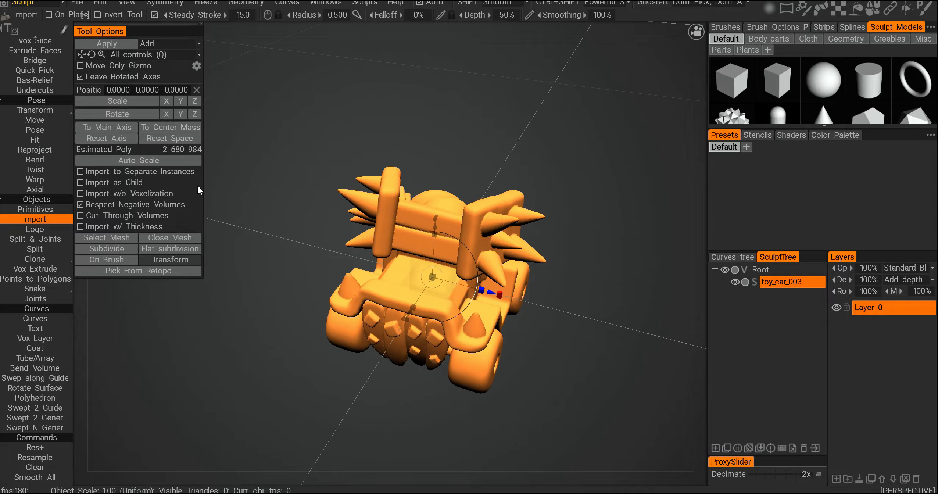
pyautogui.click(139, 160)
pyautogui.keyDown('alt'); pyautogui.moveTo(414, 294); pyautogui.dragTo(359, 302, button='right'); pyautogui.keyUp('alt')
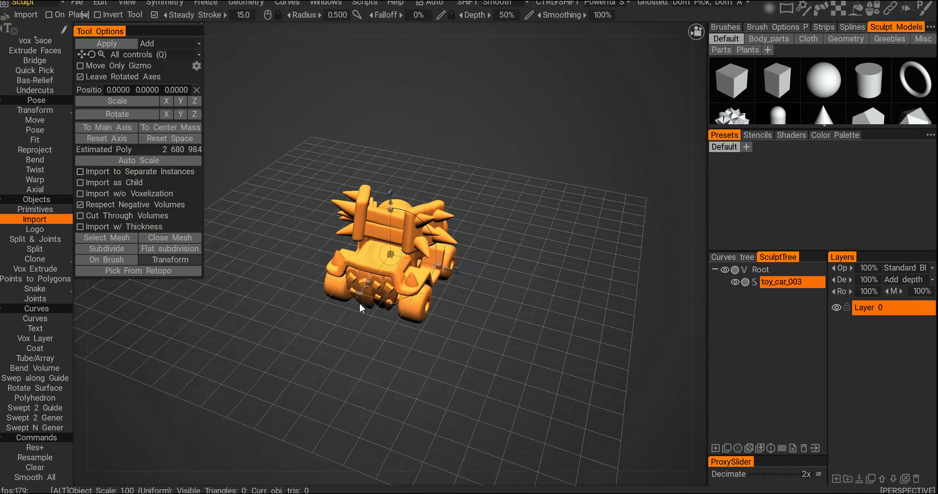
pyautogui.keyDown('alt'); pyautogui.moveTo(359, 303); pyautogui.dragTo(425, 302); pyautogui.keyUp('alt')
pyautogui.keyDown('alt'); pyautogui.moveTo(424, 303); pyautogui.dragTo(458, 337, button='right'); pyautogui.keyUp('alt')
pyautogui.keyDown('alt'); pyautogui.moveTo(458, 338); pyautogui.dragTo(438, 295); pyautogui.keyUp('alt')
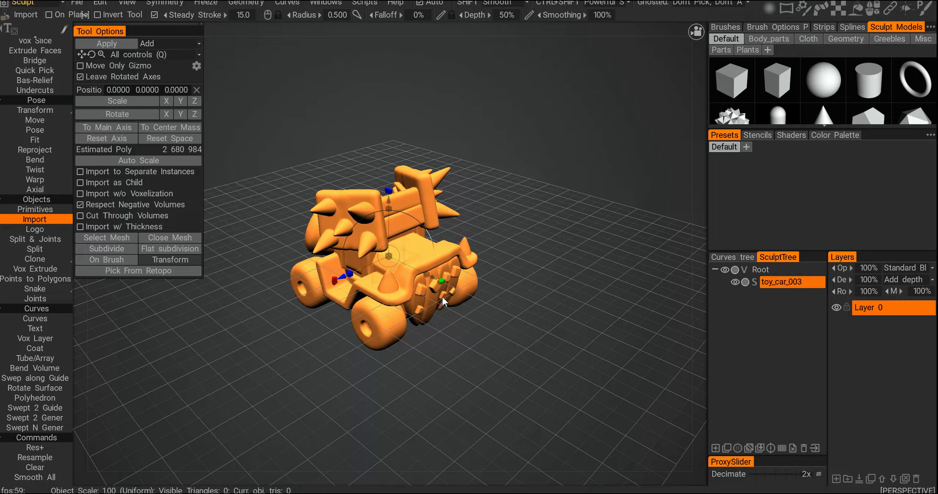
# Step: Move the toy car to its center of mass and reset its transform space
pyautogui.keyDown('alt'); pyautogui.moveTo(473, 213); pyautogui.dragTo(490, 232); pyautogui.keyUp('alt')
pyautogui.keyDown('alt'); pyautogui.moveTo(490, 232); pyautogui.dragTo(502, 244, button='right'); pyautogui.keyUp('alt')
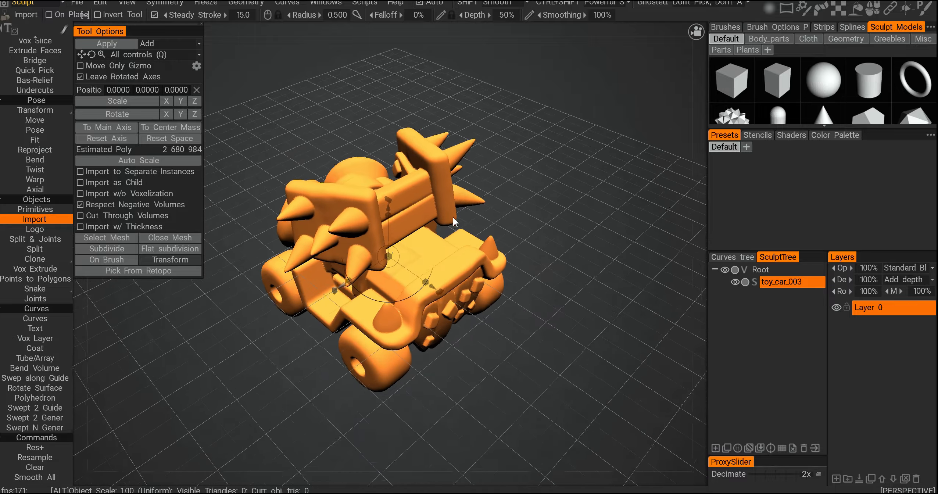
pyautogui.click(163, 129)
pyautogui.click(168, 137)
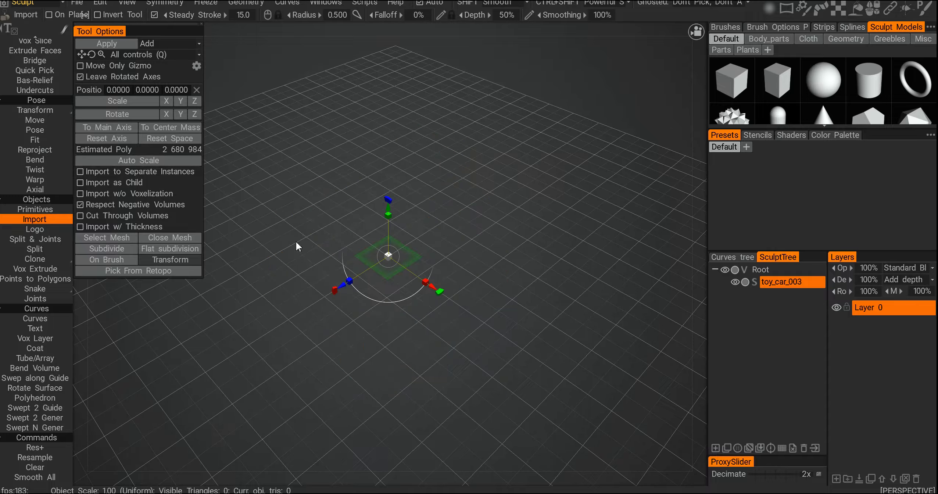
pyautogui.keyDown('alt'); pyautogui.moveTo(296, 242); pyautogui.dragTo(226, 205, button='right'); pyautogui.keyUp('alt')
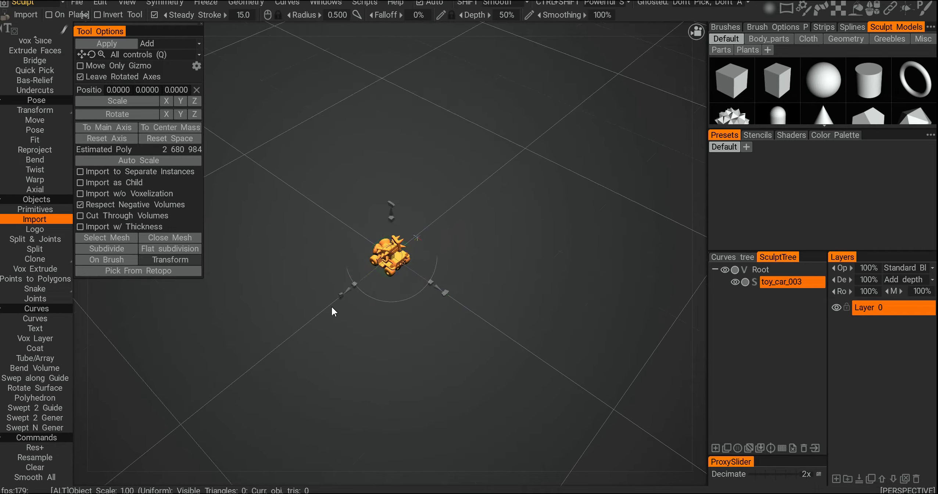
# Step: Auto-scale the toy car again and import it as a child, keeping its initial scale and position for export
pyautogui.click(162, 161)
pyautogui.keyDown('alt'); pyautogui.moveTo(328, 256); pyautogui.dragTo(387, 289, button='right'); pyautogui.keyUp('alt')
pyautogui.keyDown('alt'); pyautogui.moveTo(387, 289); pyautogui.dragTo(327, 284); pyautogui.keyUp('alt')
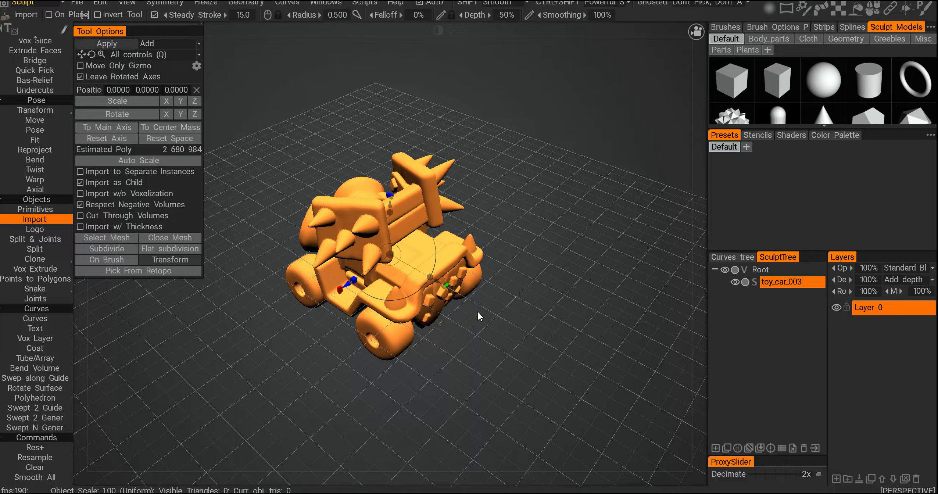
pyautogui.press('Return')
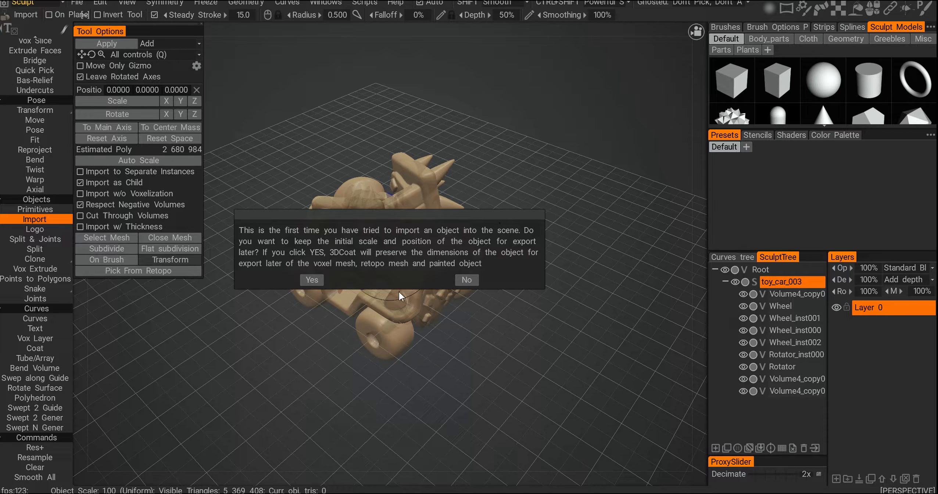
pyautogui.click(312, 280)
# Step: Move a volume to the end of the layer hierarchy and select the toy_car_003 volume
pyautogui.keyDown('alt'); pyautogui.moveTo(445, 318); pyautogui.dragTo(506, 288, button='right'); pyautogui.keyUp('alt')
pyautogui.scroll(-2, 238, 360)
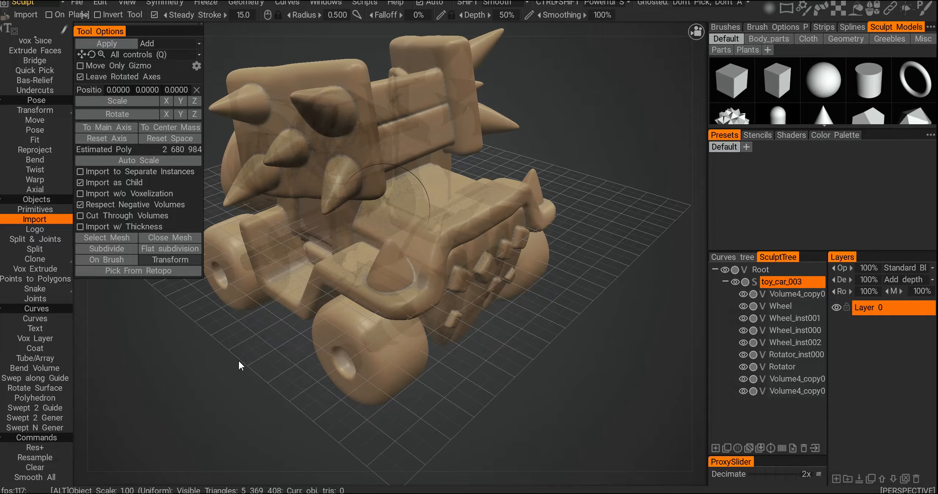
pyautogui.press('w')
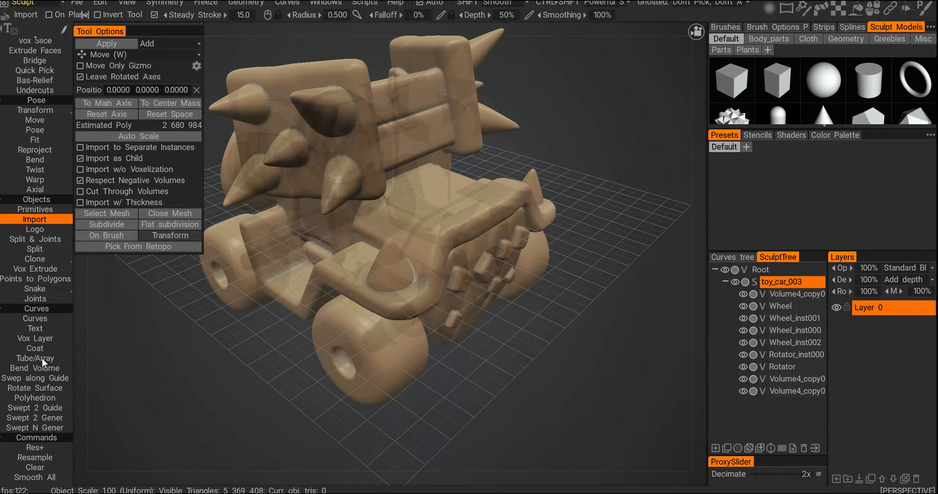
pyautogui.scroll(1, 42, 357)
pyautogui.press('Return')
pyautogui.keyDown('alt'); pyautogui.moveTo(325, 280); pyautogui.dragTo(660, 312); pyautogui.keyUp('alt')
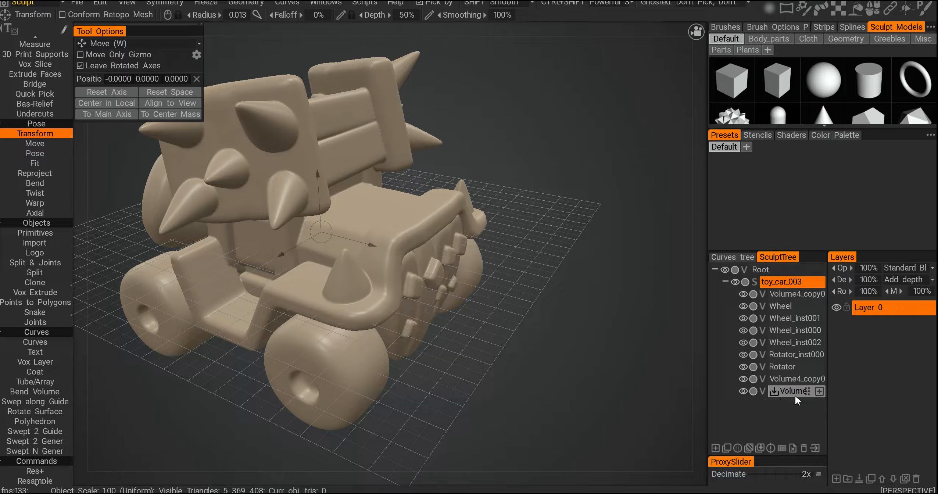
pyautogui.moveTo(788, 295); pyautogui.dragTo(785, 392)
pyautogui.click(780, 282)
# Step: Place a small copy of the toy car onto the car's surface, then undo the placement
pyautogui.moveTo(478, 349); pyautogui.dragTo(440, 261)
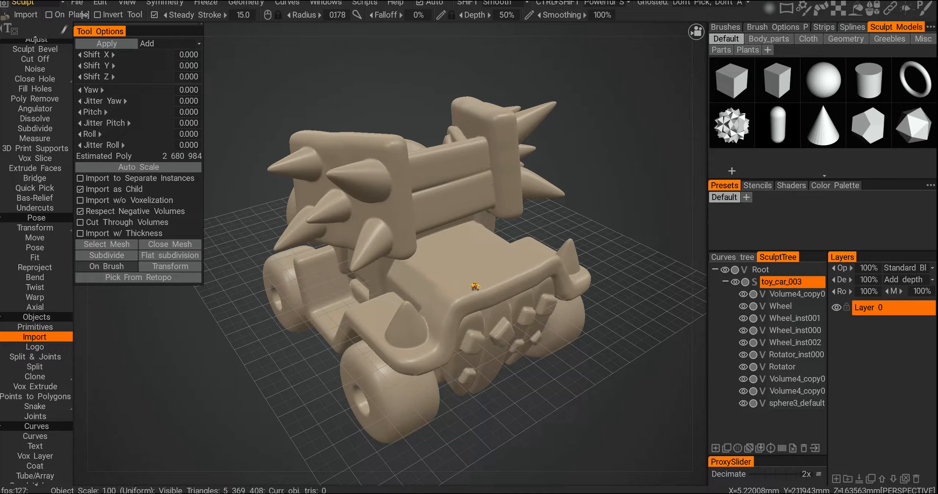
pyautogui.moveTo(475, 286)
pyautogui.mouseDown(button='right')
pyautogui.moveTo(485, 290)
pyautogui.moveTo(506, 256)
pyautogui.mouseUp(button='right')
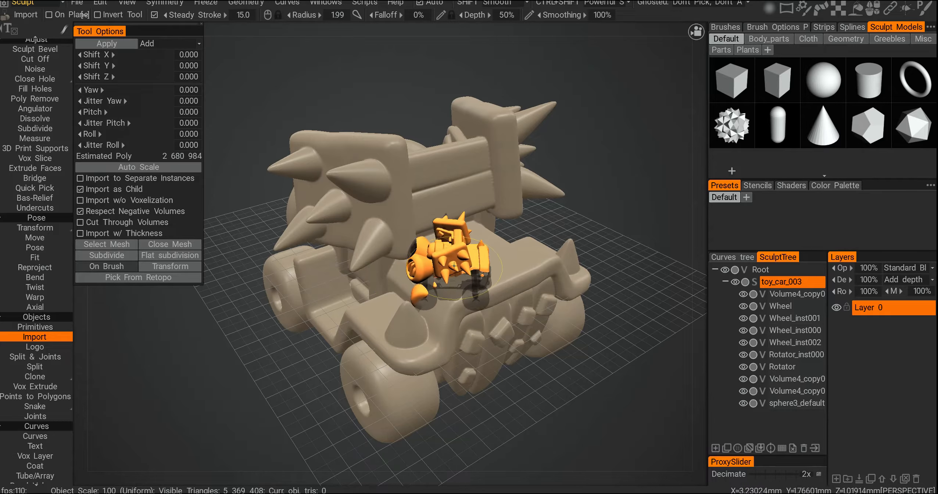
pyautogui.click(454, 265)
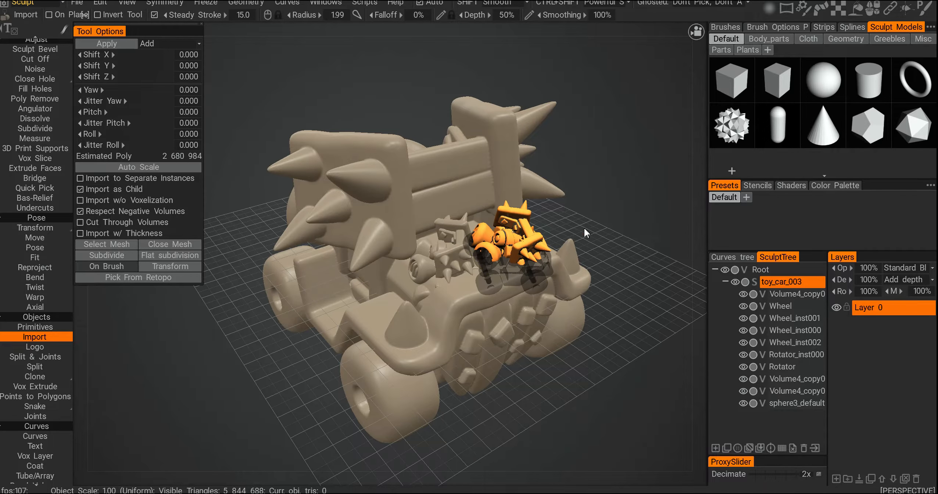
pyautogui.keyDown('alt'); pyautogui.moveTo(599, 229); pyautogui.dragTo(509, 294); pyautogui.keyUp('alt')
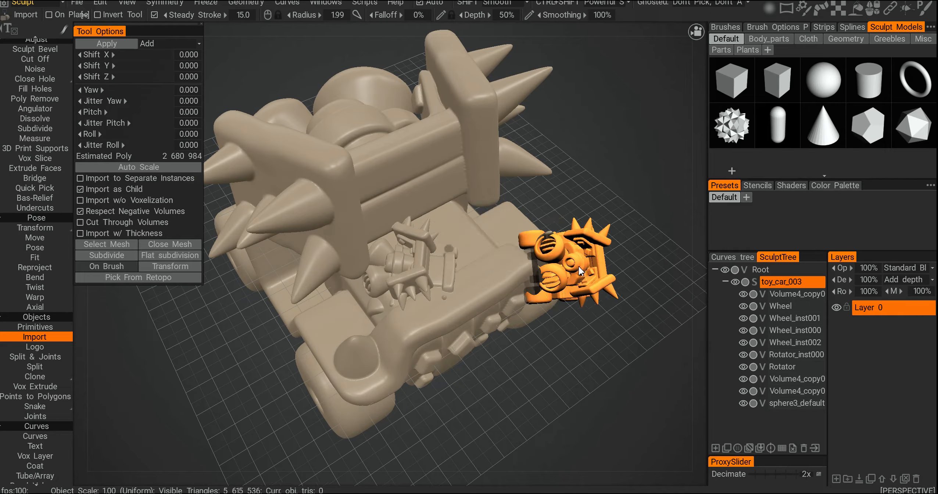
pyautogui.hotkey('ctrl', 'z')
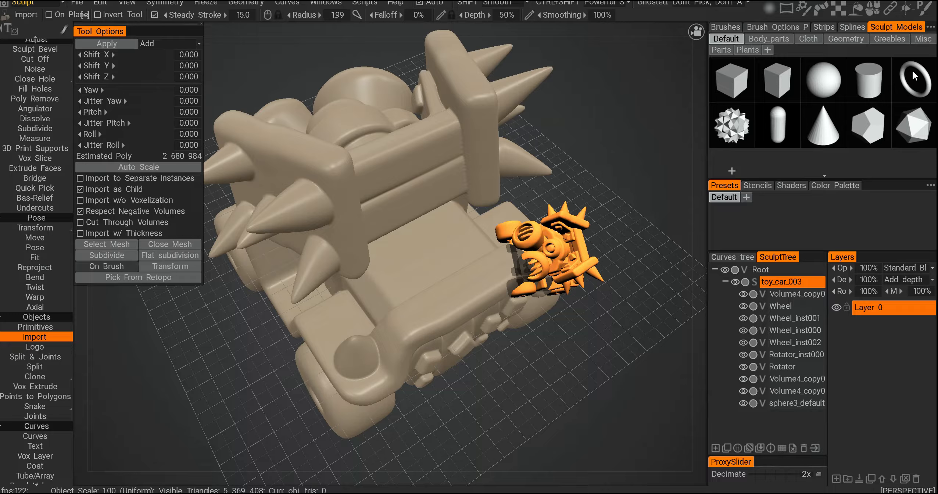
# Step: Pick the sphere model, shrink it, and stamp three small spheres along the car's front panel
pyautogui.click(823, 89)
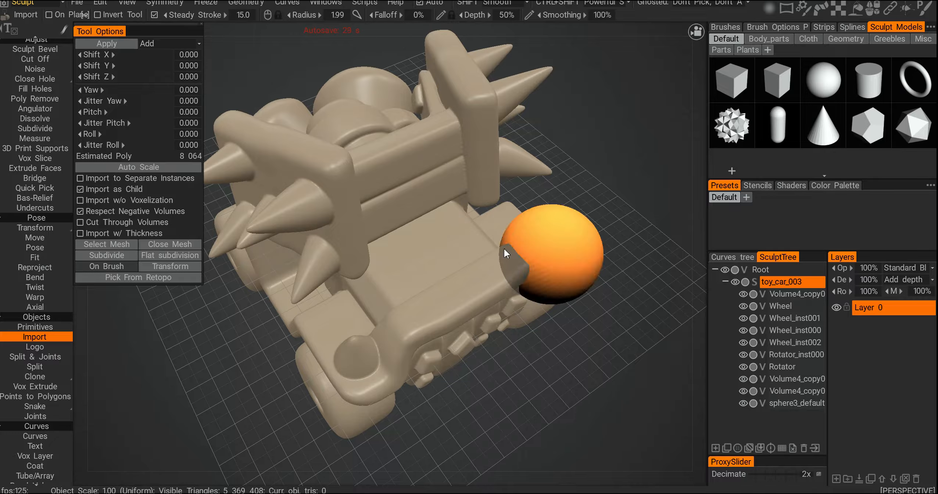
pyautogui.scroll(5, 502, 240)
pyautogui.scroll(-20, 451, 252)
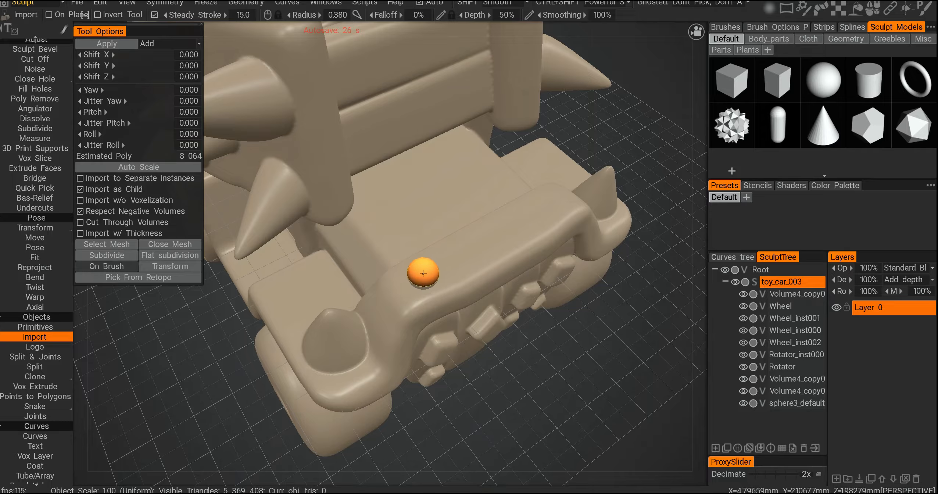
pyautogui.click(413, 280)
pyautogui.click(453, 258)
pyautogui.click(494, 235)
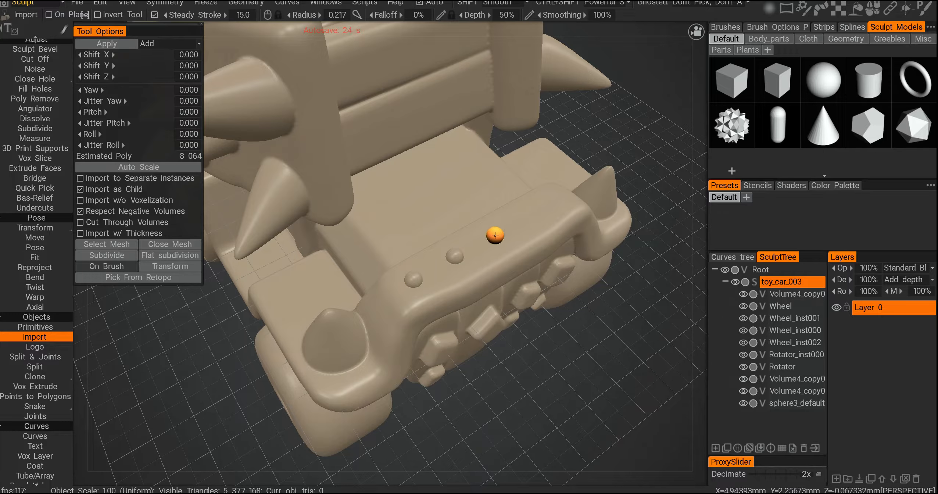
# Step: Stamp another sphere on the front panel and a row of four spheres down the vertical post
pyautogui.click(546, 206)
pyautogui.moveTo(558, 235)
pyautogui.keyDown('alt'); pyautogui.mouseDown()
pyautogui.moveTo(498, 243)
pyautogui.moveTo(415, 211)
pyautogui.moveTo(372, 143)
pyautogui.mouseUp(); pyautogui.keyUp('alt')
pyautogui.click(372, 141)
pyautogui.click(377, 181)
pyautogui.click(383, 222)
pyautogui.click(385, 258)
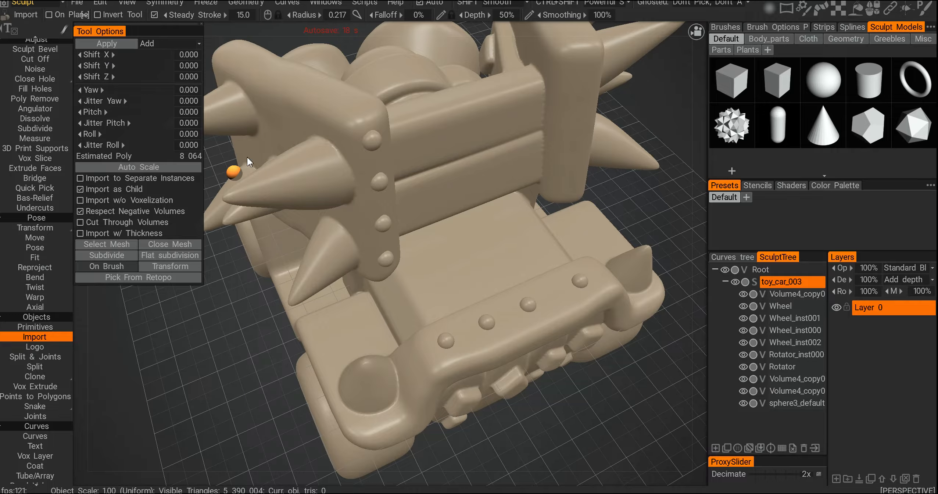
# Step: Stamp small spheres along the top beam and down the opposite post as rivets
pyautogui.moveTo(248, 161)
pyautogui.keyDown('alt'); pyautogui.mouseDown()
pyautogui.moveTo(379, 192)
pyautogui.moveTo(427, 216)
pyautogui.moveTo(471, 200)
pyautogui.moveTo(372, 216)
pyautogui.moveTo(378, 235)
pyautogui.mouseUp(); pyautogui.keyUp('alt')
pyautogui.click(343, 232)
pyautogui.click(392, 223)
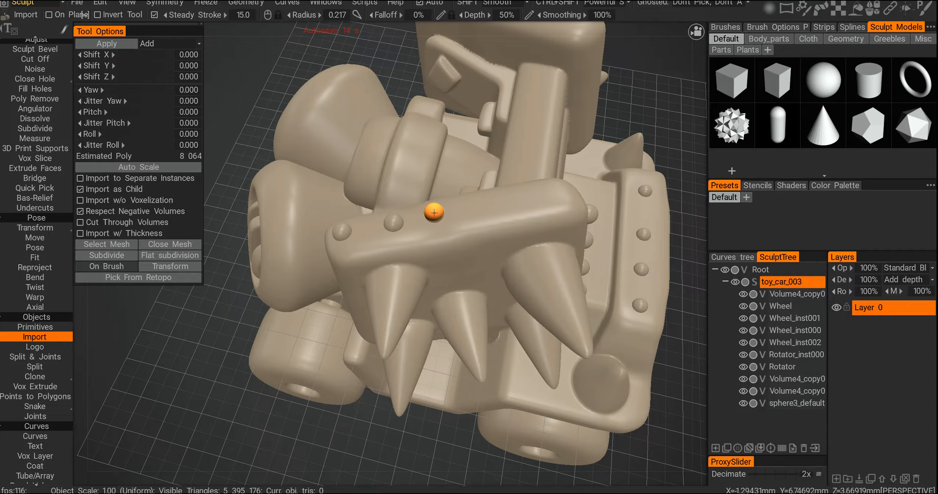
pyautogui.click(521, 201)
pyautogui.moveTo(557, 216)
pyautogui.keyDown('alt'); pyautogui.mouseDown()
pyautogui.moveTo(577, 212)
pyautogui.moveTo(441, 213)
pyautogui.moveTo(404, 190)
pyautogui.mouseUp(); pyautogui.keyUp('alt')
pyautogui.click(560, 171)
pyautogui.keyDown('alt'); pyautogui.moveTo(587, 188); pyautogui.dragTo(460, 173); pyautogui.keyUp('alt')
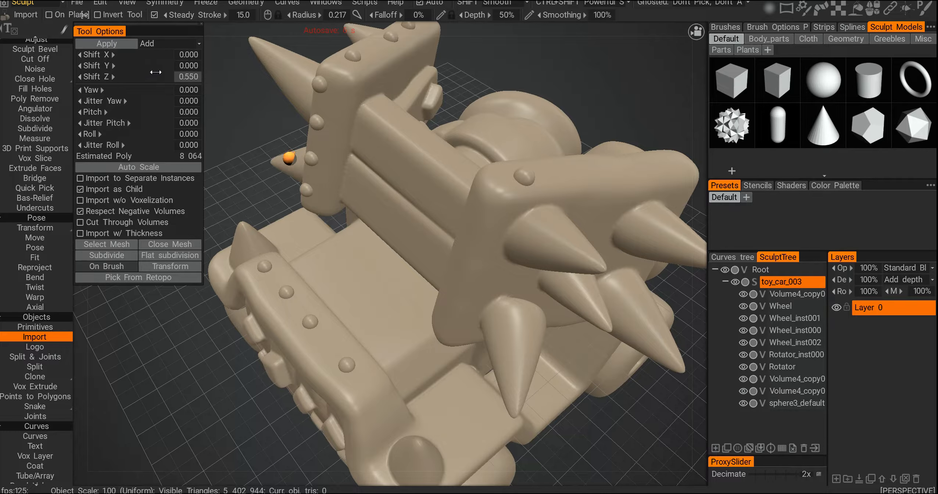
# Step: Set the stamp's Shift Z offset to 0.160
pyautogui.moveTo(158, 71)
pyautogui.mouseDown()
pyautogui.moveTo(58, 70)
pyautogui.moveTo(88, 71)
pyautogui.mouseUp()
pyautogui.keyDown('alt'); pyautogui.moveTo(282, 161); pyautogui.dragTo(425, 199); pyautogui.keyUp('alt')
pyautogui.keyDown('alt'); pyautogui.moveTo(425, 199); pyautogui.dragTo(410, 193, button='right'); pyautogui.keyUp('alt')
pyautogui.moveTo(410, 192)
pyautogui.keyDown('alt'); pyautogui.mouseDown()
pyautogui.moveTo(412, 203)
pyautogui.moveTo(398, 192)
pyautogui.mouseUp(); pyautogui.keyUp('alt')
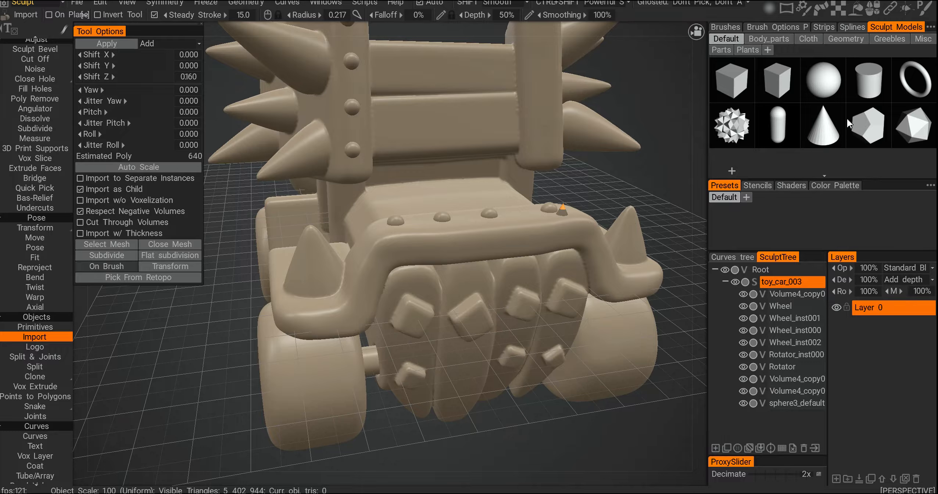
# Step: Browse the Sculpt Models categories, stamp a Greebles model onto the car's seat, then undo the placement
pyautogui.click(810, 38)
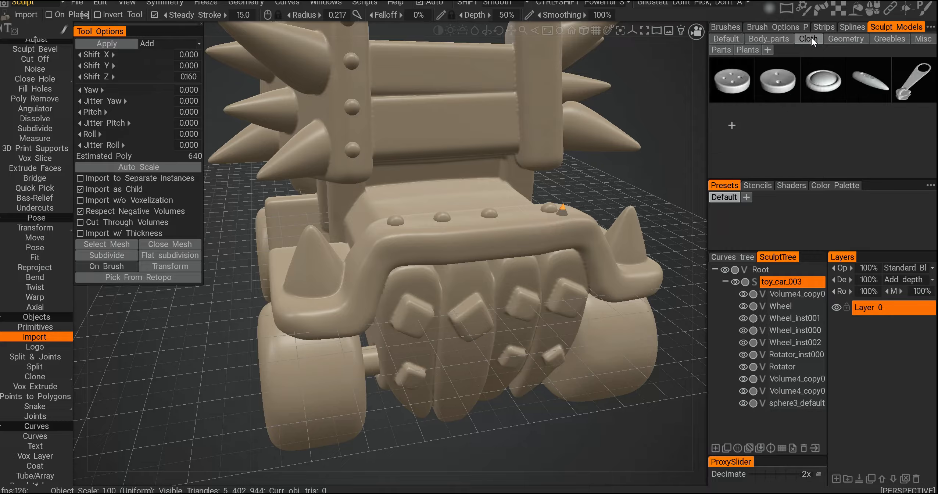
pyautogui.click(842, 38)
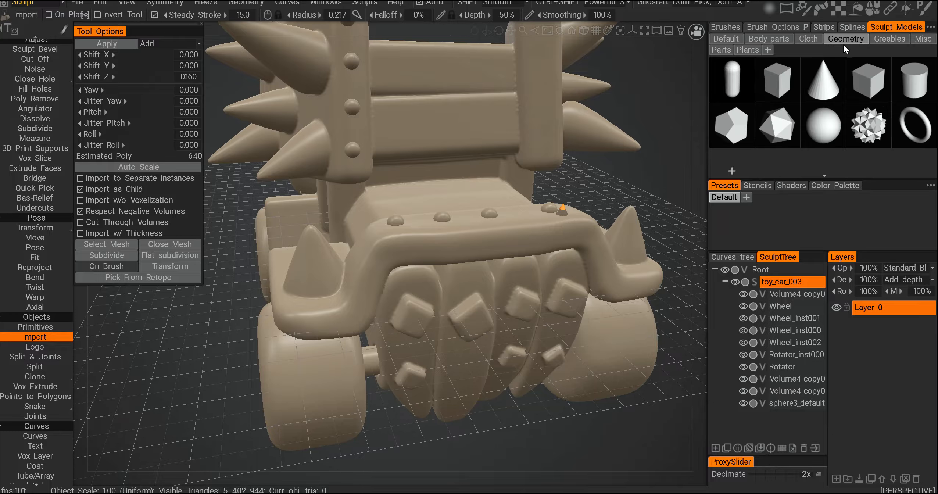
pyautogui.click(878, 41)
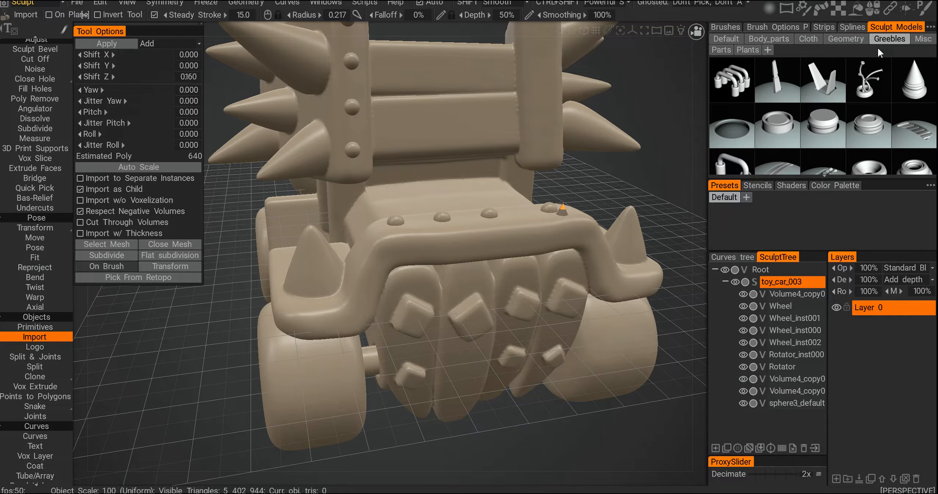
pyautogui.click(808, 90)
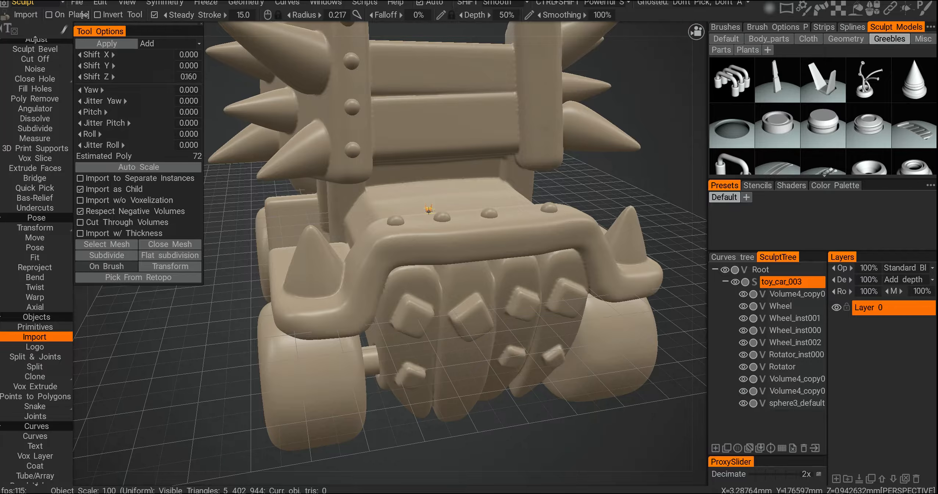
pyautogui.keyDown('alt'); pyautogui.moveTo(429, 210); pyautogui.dragTo(425, 220); pyautogui.keyUp('alt')
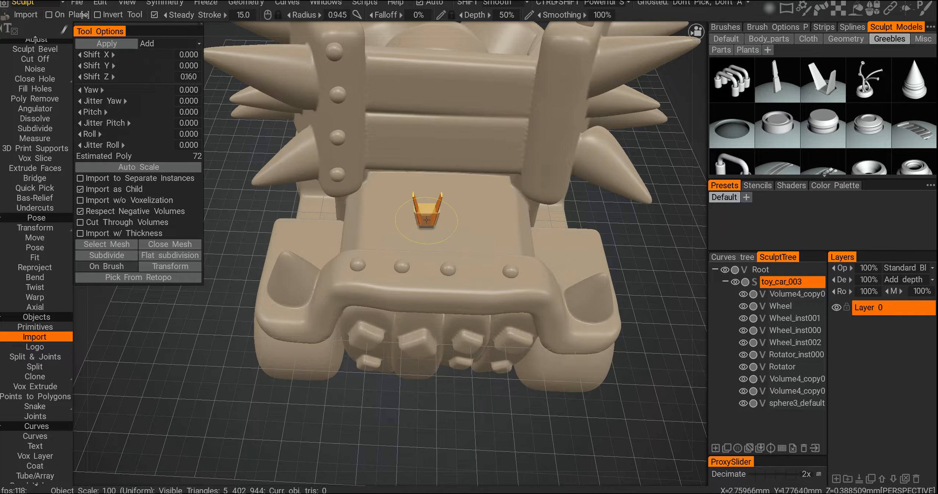
pyautogui.moveTo(398, 266)
pyautogui.keyDown('alt'); pyautogui.mouseDown()
pyautogui.moveTo(445, 256)
pyautogui.moveTo(384, 263)
pyautogui.moveTo(439, 273)
pyautogui.mouseUp(); pyautogui.keyUp('alt')
pyautogui.scroll(-3, 441, 257)
pyautogui.scroll(4, 431, 266)
pyautogui.hotkey('ctrl', 'z')
pyautogui.hotkey('ctrl', 'z')
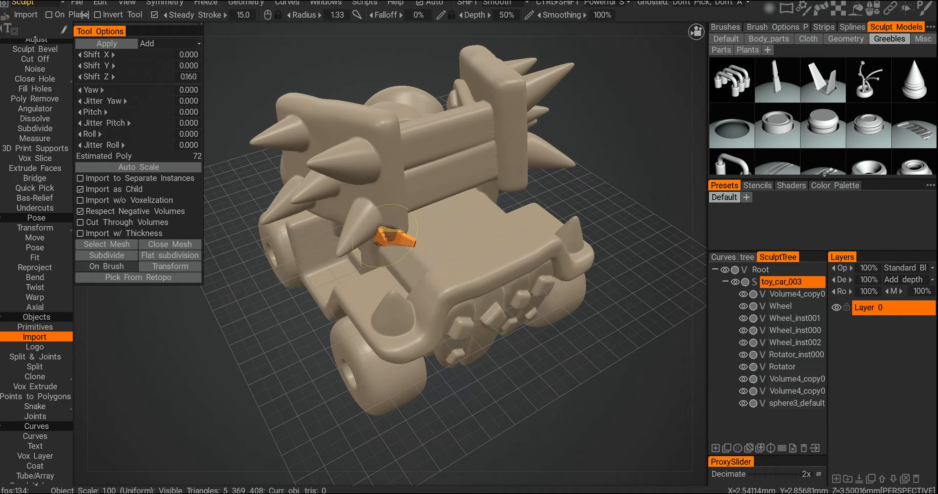
pyautogui.scroll(-5, 47, 276)
pyautogui.scroll(2, 44, 284)
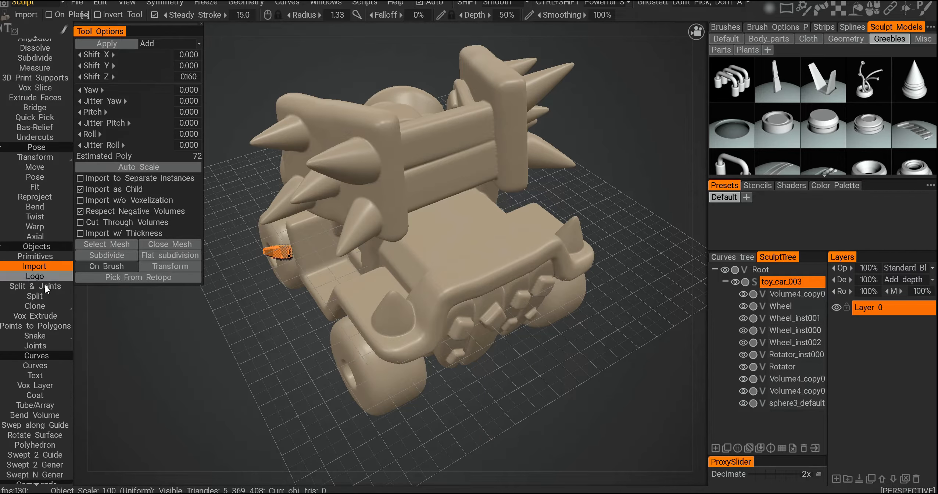
pyautogui.scroll(-2, 46, 286)
pyautogui.scroll(3, 46, 286)
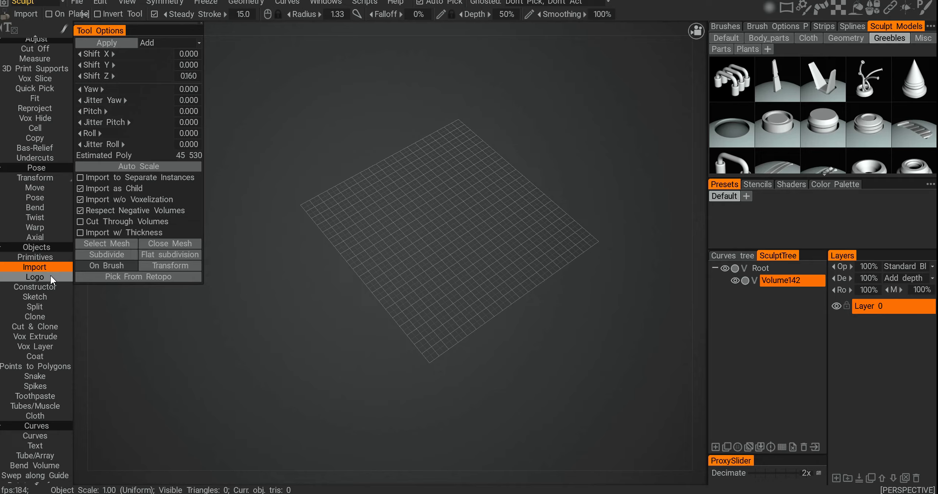
# Step: Open the Logo tool, use logo2.jpg as both top texture and top bump texture, and place the logo mesh
pyautogui.click(47, 277)
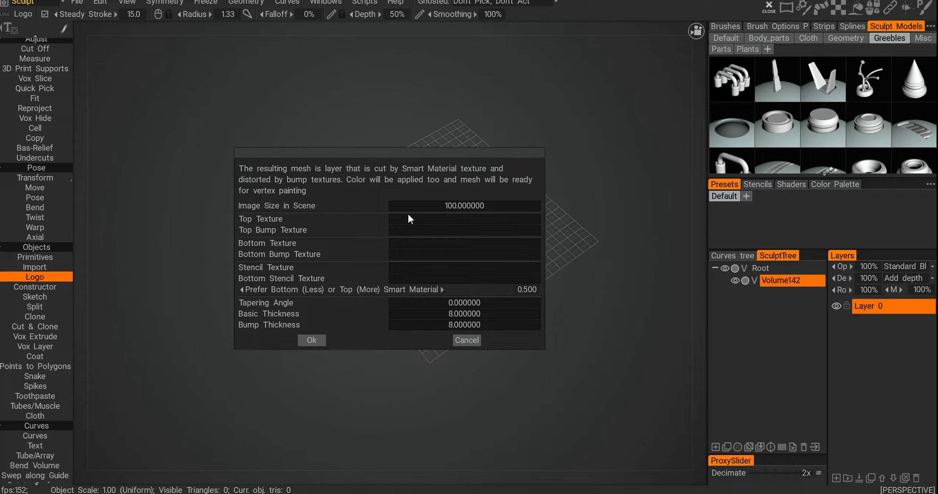
pyautogui.click(494, 222)
pyautogui.click(652, 123)
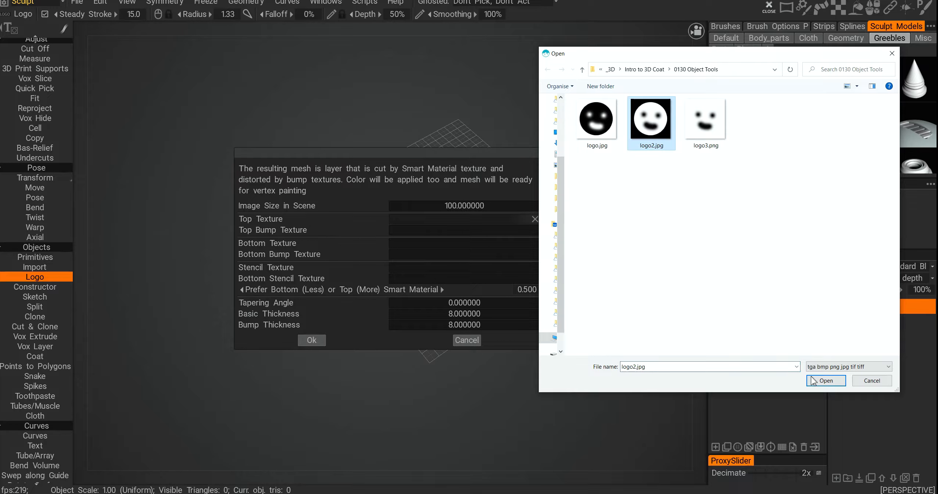
pyautogui.click(827, 383)
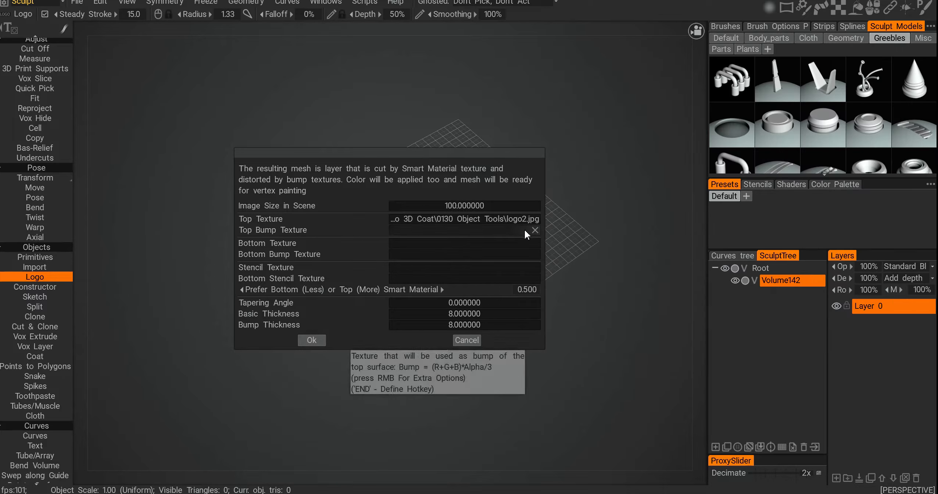
pyautogui.click(506, 234)
pyautogui.click(651, 121)
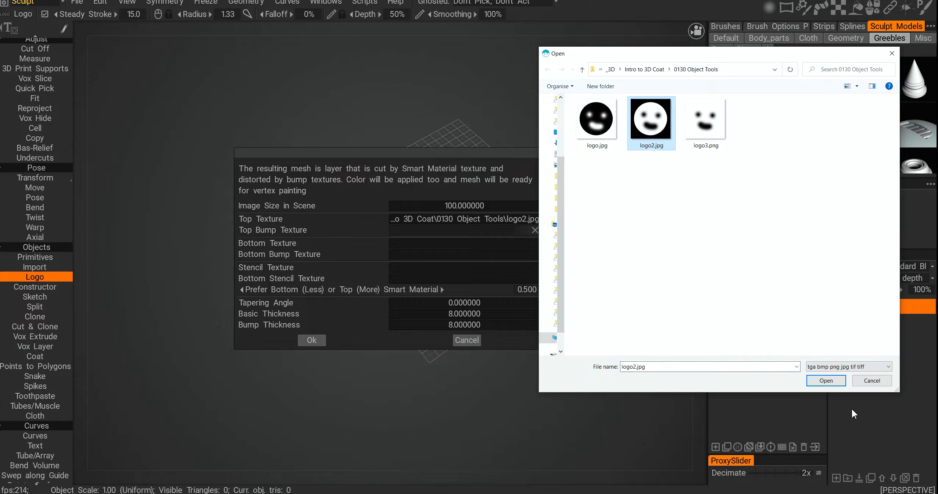
pyautogui.click(826, 380)
pyautogui.click(312, 340)
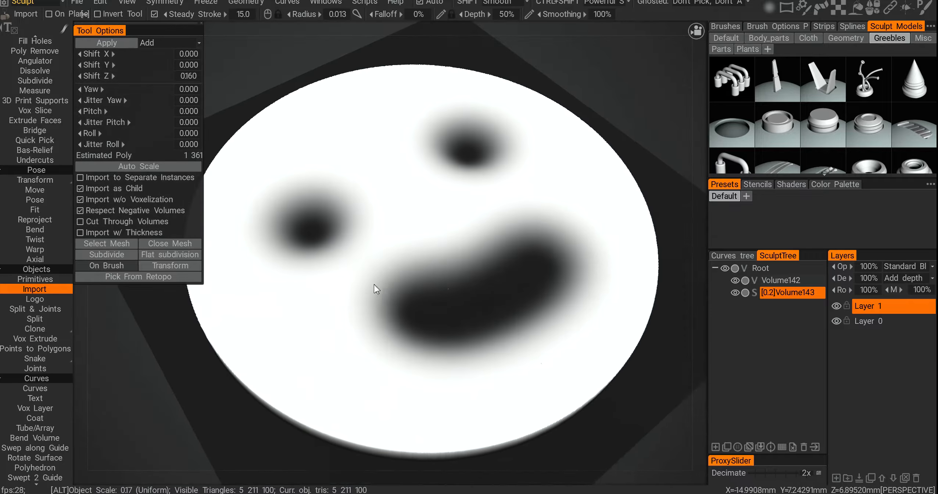
pyautogui.keyDown('alt'); pyautogui.moveTo(373, 284); pyautogui.dragTo(381, 314, button='right'); pyautogui.keyUp('alt')
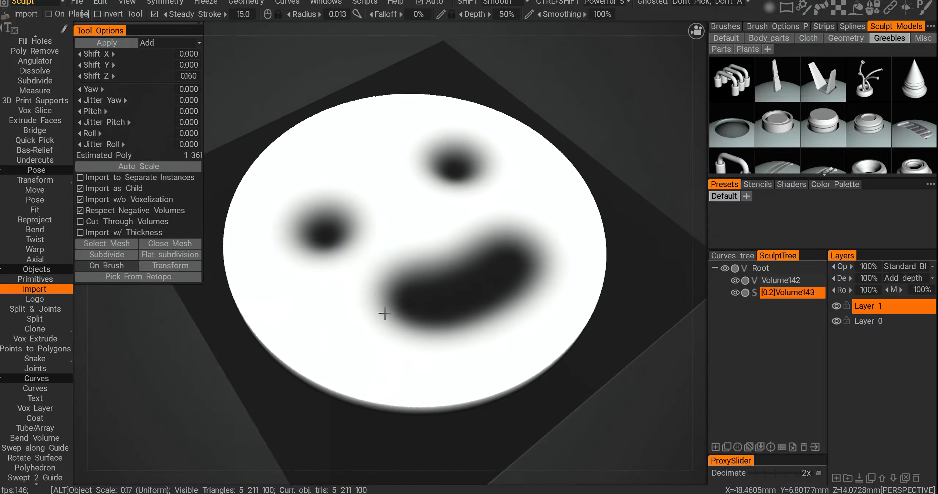
# Step: Orbit and zoom around the logo mesh to inspect its embossed smiley relief
pyautogui.keyDown('alt'); pyautogui.moveTo(381, 314); pyautogui.dragTo(538, 326); pyautogui.keyUp('alt')
pyautogui.keyDown('alt'); pyautogui.moveTo(538, 327); pyautogui.dragTo(458, 270, button='middle'); pyautogui.keyUp('alt')
pyautogui.keyDown('alt'); pyautogui.moveTo(458, 270); pyautogui.dragTo(561, 316); pyautogui.keyUp('alt')
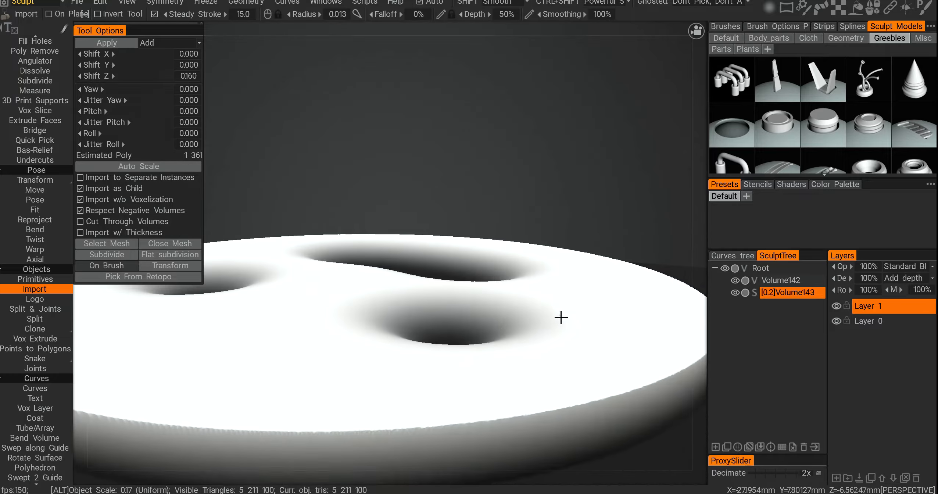
pyautogui.keyDown('alt'); pyautogui.moveTo(561, 316); pyautogui.dragTo(538, 303, button='right'); pyautogui.keyUp('alt')
pyautogui.keyDown('alt'); pyautogui.moveTo(538, 304); pyautogui.dragTo(483, 322); pyautogui.keyUp('alt')
pyautogui.keyDown('alt'); pyautogui.moveTo(483, 322); pyautogui.dragTo(463, 312, button='right'); pyautogui.keyUp('alt')
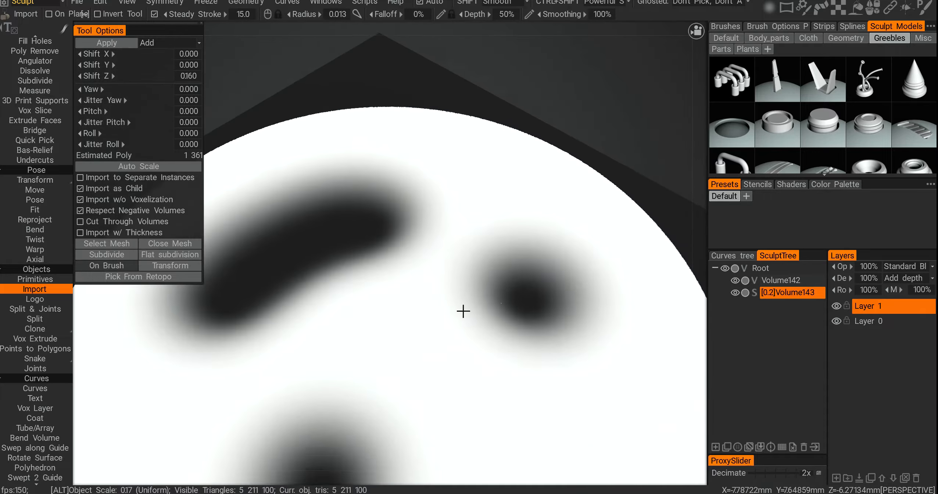
pyautogui.keyDown('alt'); pyautogui.moveTo(463, 312); pyautogui.dragTo(545, 287); pyautogui.keyUp('alt')
pyautogui.keyDown('alt'); pyautogui.moveTo(437, 252); pyautogui.dragTo(533, 268, button='middle'); pyautogui.keyUp('alt')
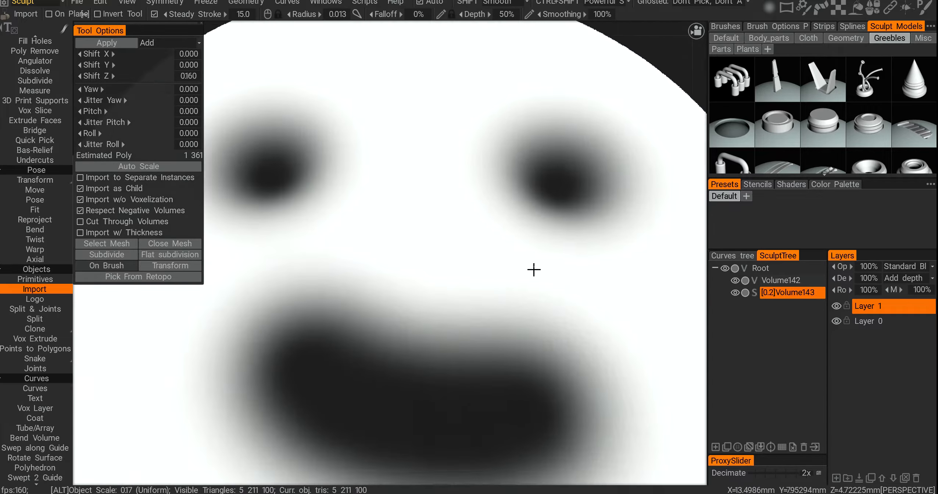
pyautogui.keyDown('alt'); pyautogui.moveTo(534, 268); pyautogui.dragTo(482, 286, button='right'); pyautogui.keyUp('alt')
pyautogui.keyDown('alt'); pyautogui.moveTo(481, 287); pyautogui.dragTo(508, 307); pyautogui.keyUp('alt')
pyautogui.keyDown('alt'); pyautogui.moveTo(509, 308); pyautogui.dragTo(484, 311, button='right'); pyautogui.keyUp('alt')
pyautogui.keyDown('alt'); pyautogui.moveTo(483, 356); pyautogui.dragTo(498, 304); pyautogui.keyUp('alt')
pyautogui.keyDown('alt'); pyautogui.moveTo(499, 304); pyautogui.dragTo(411, 276, button='middle'); pyautogui.keyUp('alt')
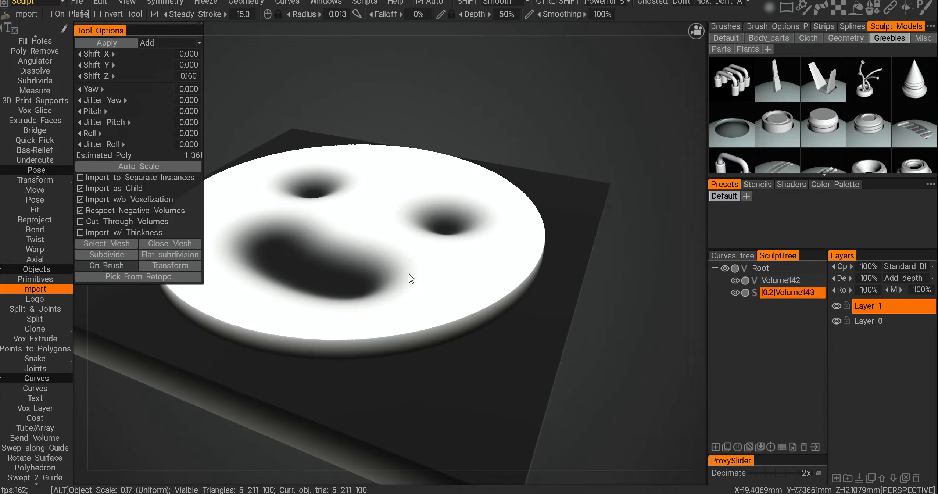
pyautogui.keyDown('alt'); pyautogui.moveTo(411, 277); pyautogui.dragTo(469, 237); pyautogui.keyUp('alt')
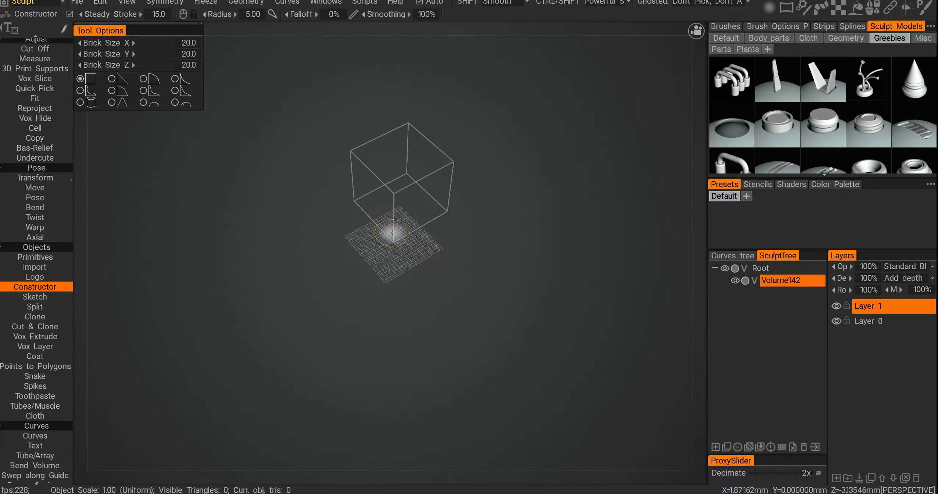
# Step: Set the Constructor brick size to 1 on X, Y and Z and build a few cube blocks on the grid
pyautogui.click(193, 42)
pyautogui.write('11')
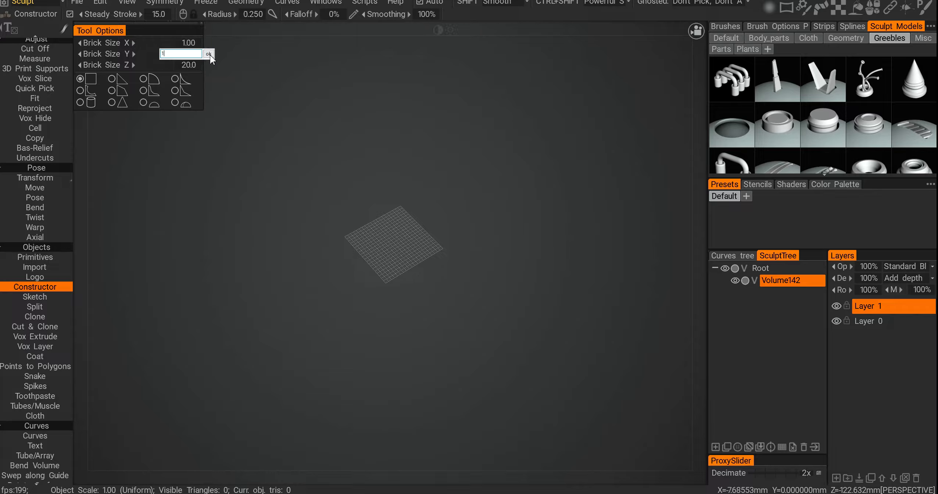
pyautogui.click(208, 54)
pyautogui.click(188, 65)
pyautogui.write('1')
pyautogui.click(208, 65)
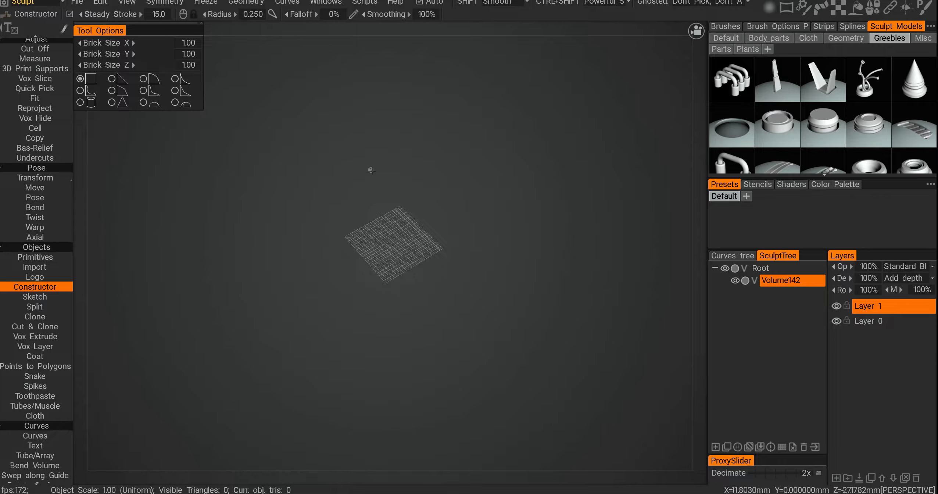
pyautogui.keyDown('alt'); pyautogui.moveTo(376, 225); pyautogui.dragTo(588, 289, button='right'); pyautogui.keyUp('alt')
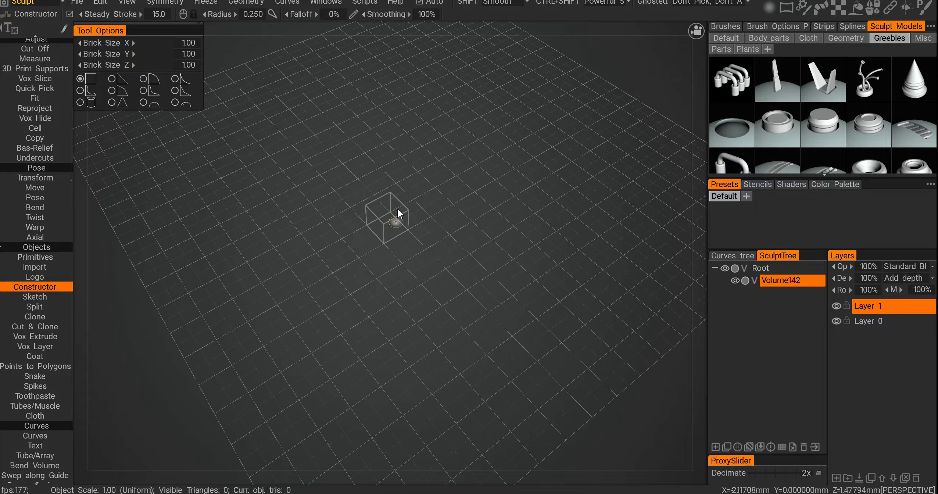
pyautogui.keyDown('alt'); pyautogui.moveTo(398, 211); pyautogui.dragTo(349, 325); pyautogui.keyUp('alt')
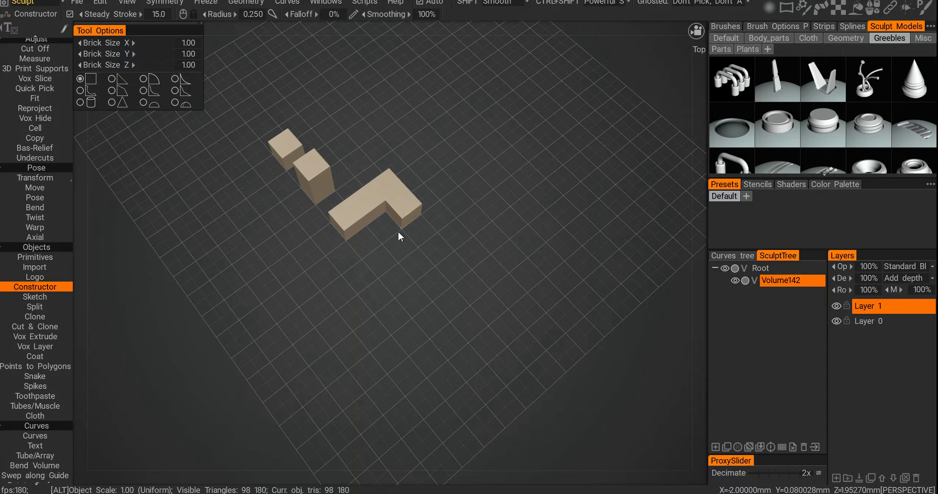
# Step: Switch to the wedge brick with Place Corners and scatter many wedge pieces across the grid
pyautogui.click(112, 79)
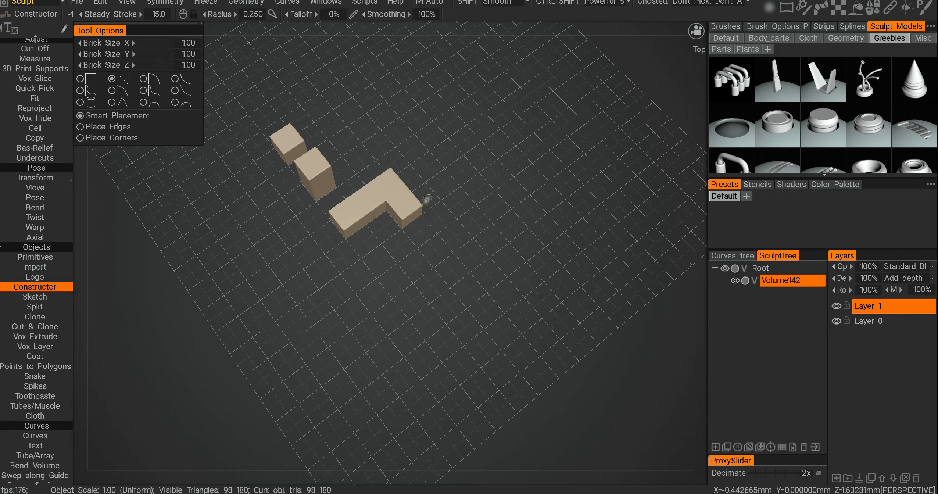
pyautogui.keyDown('alt'); pyautogui.moveTo(191, 169); pyautogui.dragTo(158, 151); pyautogui.keyUp('alt')
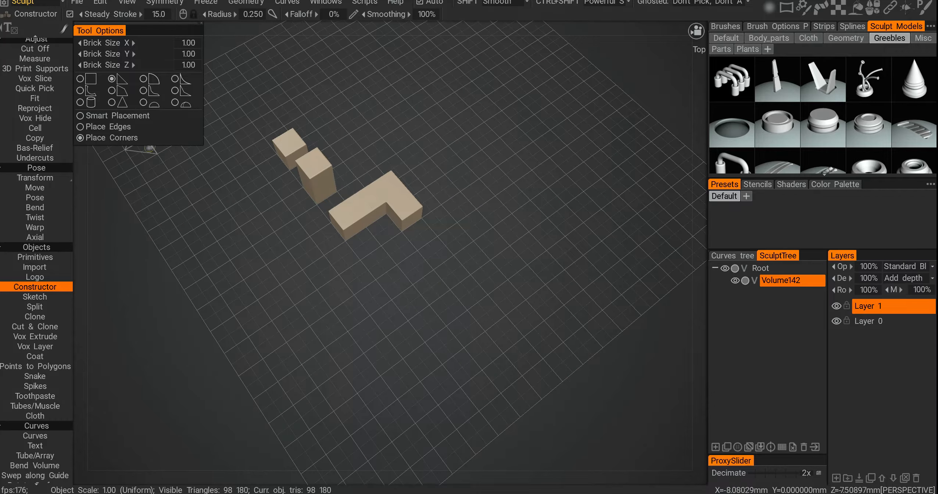
pyautogui.keyDown('alt'); pyautogui.moveTo(385, 224); pyautogui.dragTo(365, 281); pyautogui.keyUp('alt')
pyautogui.click(358, 212)
pyautogui.click(354, 200)
pyautogui.click(381, 282)
pyautogui.click(419, 276)
pyautogui.keyDown('alt'); pyautogui.moveTo(434, 282); pyautogui.dragTo(438, 310); pyautogui.keyUp('alt')
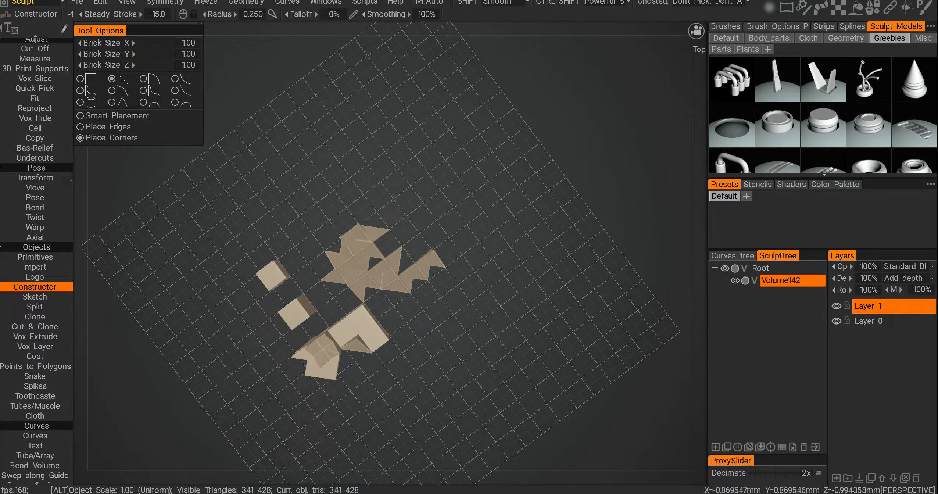
pyautogui.moveTo(410, 234)
pyautogui.mouseDown()
pyautogui.moveTo(376, 193)
pyautogui.moveTo(340, 224)
pyautogui.mouseUp()
pyautogui.keyDown('alt'); pyautogui.moveTo(297, 313); pyautogui.dragTo(416, 266); pyautogui.keyUp('alt')
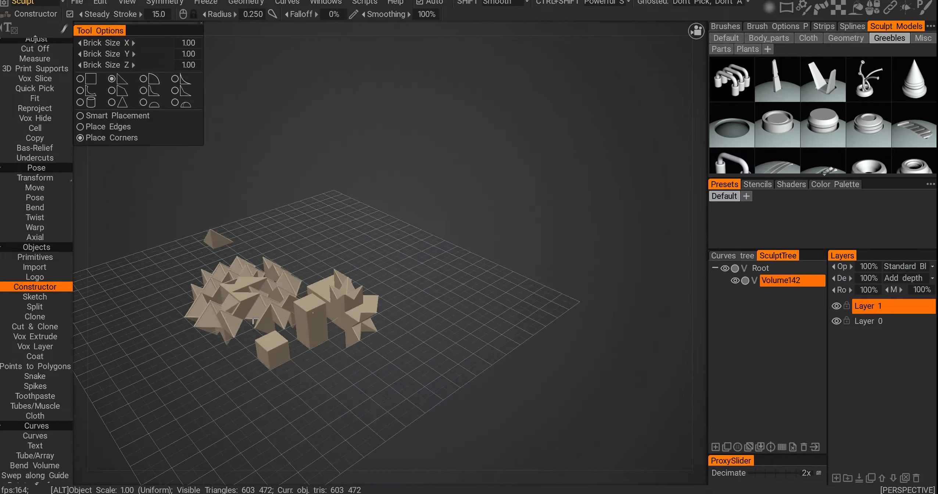
pyautogui.keyDown('alt'); pyautogui.moveTo(415, 265); pyautogui.dragTo(433, 246, button='right'); pyautogui.keyUp('alt')
pyautogui.keyDown('alt'); pyautogui.moveTo(433, 246); pyautogui.dragTo(406, 240); pyautogui.keyUp('alt')
pyautogui.keyDown('alt'); pyautogui.moveTo(405, 240); pyautogui.dragTo(435, 246, button='right'); pyautogui.keyUp('alt')
pyautogui.keyDown('alt'); pyautogui.moveTo(435, 247); pyautogui.dragTo(400, 286); pyautogui.keyUp('alt')
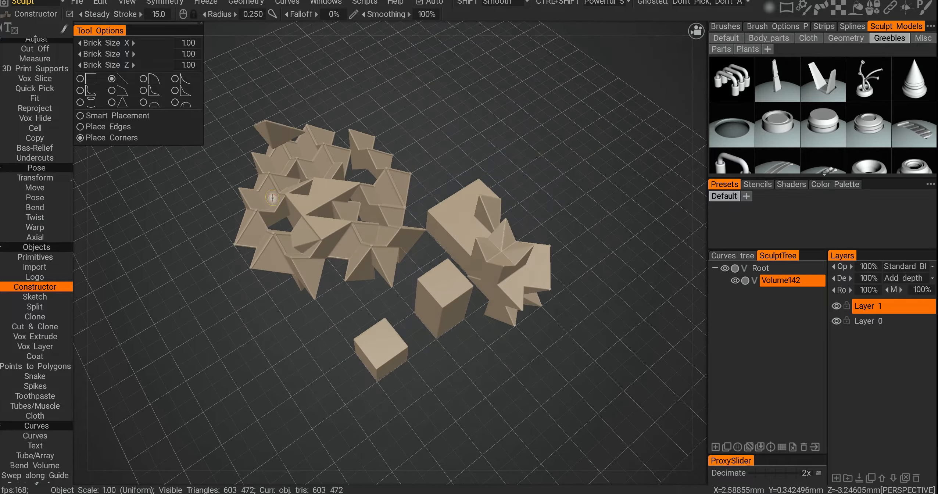
# Step: Build a lattice of curved brick pieces beside the wedges using another brick shape
pyautogui.keyDown('alt'); pyautogui.moveTo(451, 119); pyautogui.dragTo(455, 126); pyautogui.keyUp('alt')
pyautogui.moveTo(455, 126)
pyautogui.mouseDown()
pyautogui.moveTo(490, 124)
pyautogui.moveTo(430, 99)
pyautogui.moveTo(592, 201)
pyautogui.moveTo(466, 100)
pyautogui.mouseUp()
pyautogui.keyDown('alt'); pyautogui.moveTo(603, 271); pyautogui.dragTo(456, 243, button='middle'); pyautogui.keyUp('alt')
pyautogui.moveTo(456, 243)
pyautogui.keyDown('alt'); pyautogui.mouseDown()
pyautogui.moveTo(367, 277)
pyautogui.moveTo(334, 270)
pyautogui.mouseUp(); pyautogui.keyUp('alt')
pyautogui.moveTo(489, 239)
pyautogui.mouseDown()
pyautogui.moveTo(533, 274)
pyautogui.moveTo(492, 230)
pyautogui.moveTo(551, 156)
pyautogui.moveTo(461, 250)
pyautogui.mouseUp()
pyautogui.moveTo(458, 195); pyautogui.dragTo(517, 202)
pyautogui.keyDown('alt'); pyautogui.moveTo(470, 240); pyautogui.dragTo(483, 312); pyautogui.keyUp('alt')
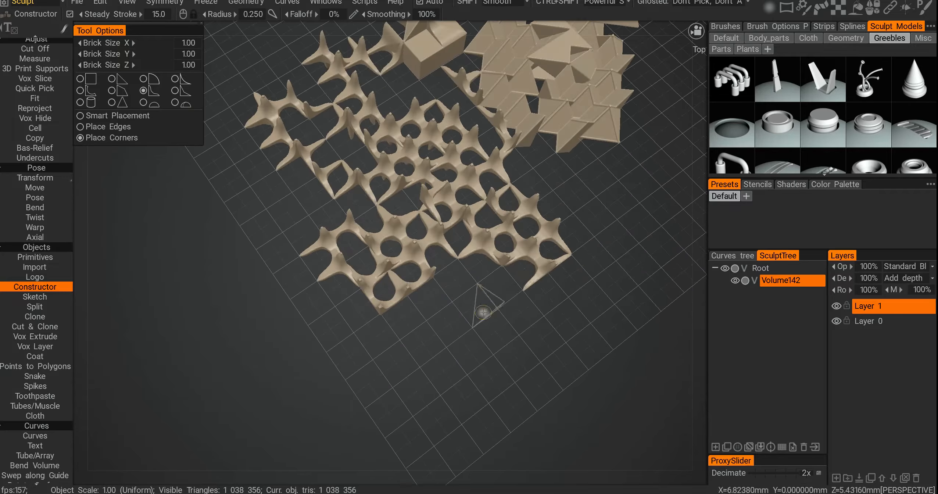
pyautogui.moveTo(450, 277)
pyautogui.mouseDown()
pyautogui.moveTo(549, 281)
pyautogui.moveTo(456, 285)
pyautogui.mouseUp()
pyautogui.keyDown('alt'); pyautogui.moveTo(456, 284); pyautogui.dragTo(421, 268, button='right'); pyautogui.keyUp('alt')
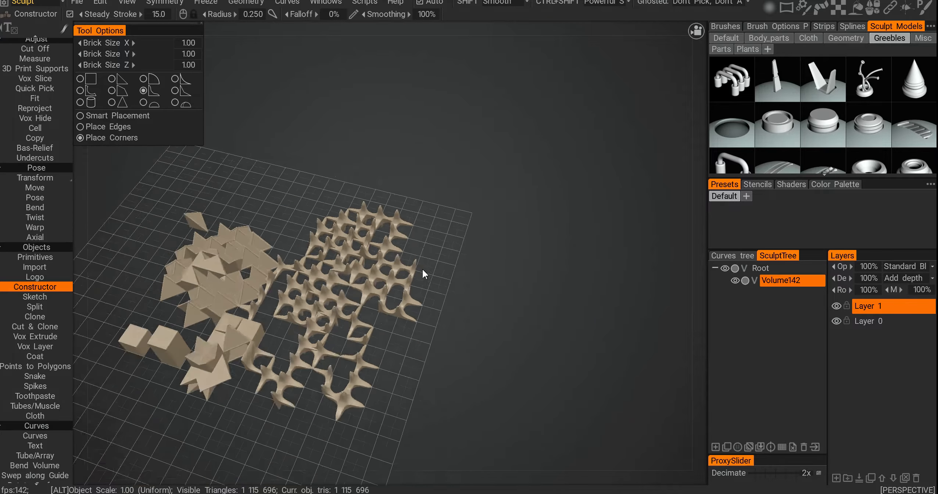
# Step: Pick other brick shapes and place small dome and cone pieces around the wedge cluster, then look over the layout
pyautogui.keyDown('alt'); pyautogui.moveTo(221, 260); pyautogui.dragTo(393, 228, button='middle'); pyautogui.keyUp('alt')
pyautogui.keyDown('alt'); pyautogui.moveTo(393, 228); pyautogui.dragTo(391, 243); pyautogui.keyUp('alt')
pyautogui.click(186, 104)
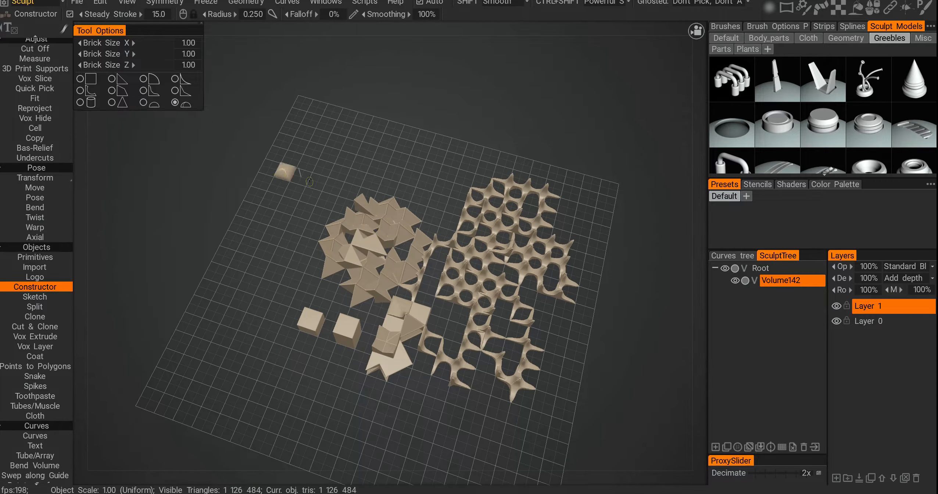
pyautogui.keyDown('alt'); pyautogui.moveTo(315, 260); pyautogui.dragTo(237, 148); pyautogui.keyUp('alt')
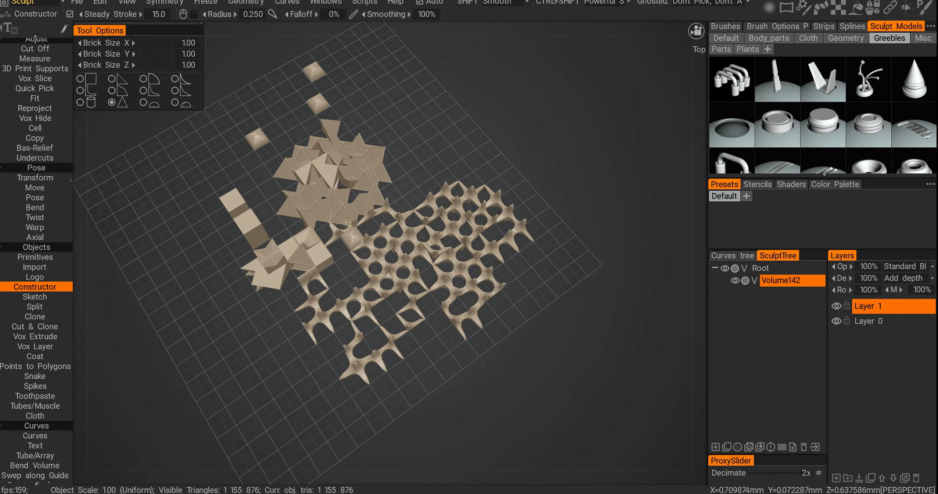
pyautogui.click(436, 157)
pyautogui.keyDown('alt'); pyautogui.moveTo(436, 158); pyautogui.dragTo(452, 224); pyautogui.keyUp('alt')
pyautogui.click(435, 185)
pyautogui.keyDown('alt'); pyautogui.moveTo(435, 185); pyautogui.dragTo(492, 294); pyautogui.keyUp('alt')
pyautogui.click(442, 292)
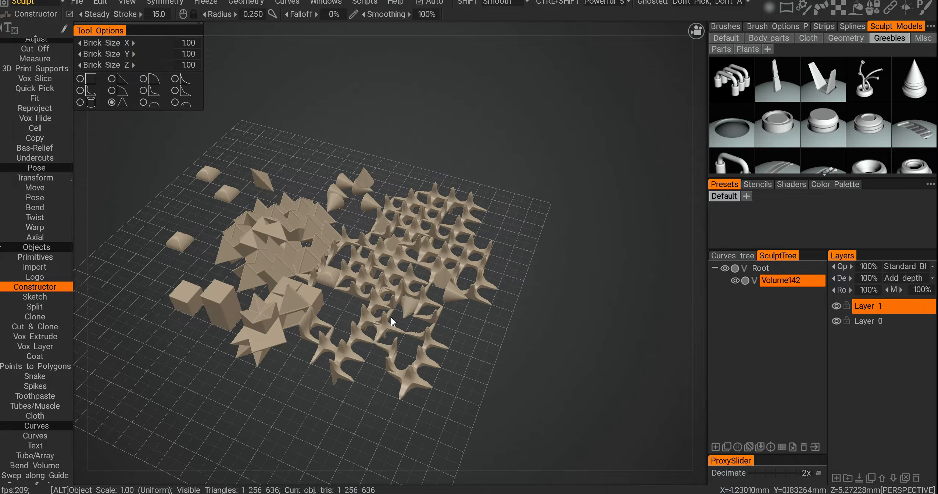
pyautogui.keyDown('alt'); pyautogui.moveTo(391, 317); pyautogui.dragTo(405, 235); pyautogui.keyUp('alt')
pyautogui.scroll(6, 405, 233)
pyautogui.scroll(-2, 405, 248)
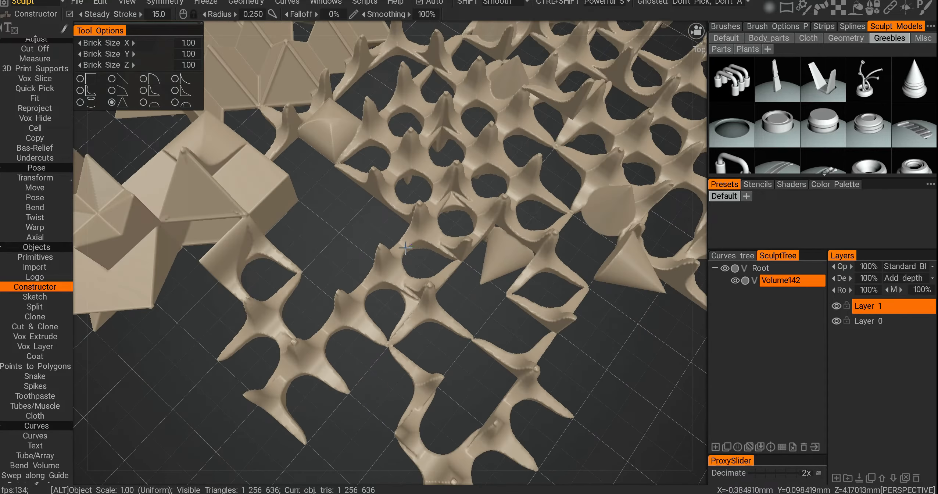
pyautogui.scroll(-8, 405, 248)
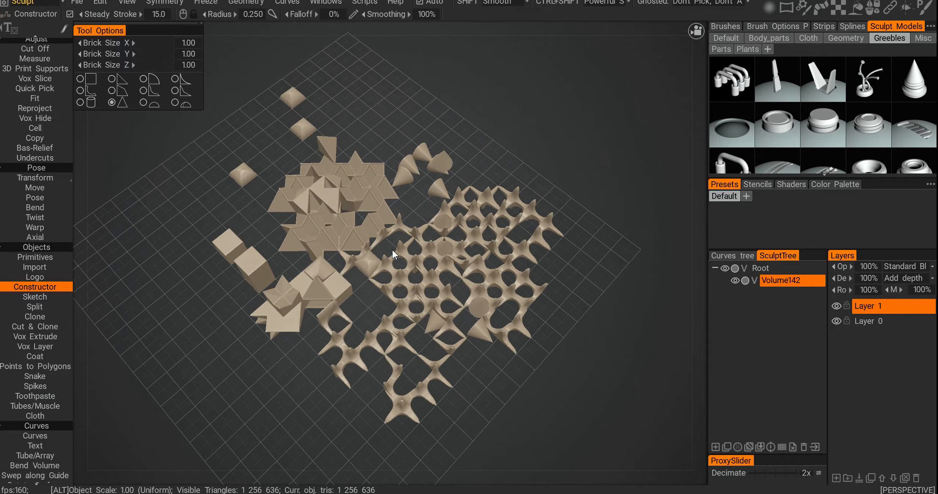
pyautogui.keyDown('alt'); pyautogui.moveTo(392, 250); pyautogui.dragTo(390, 243); pyautogui.keyUp('alt')
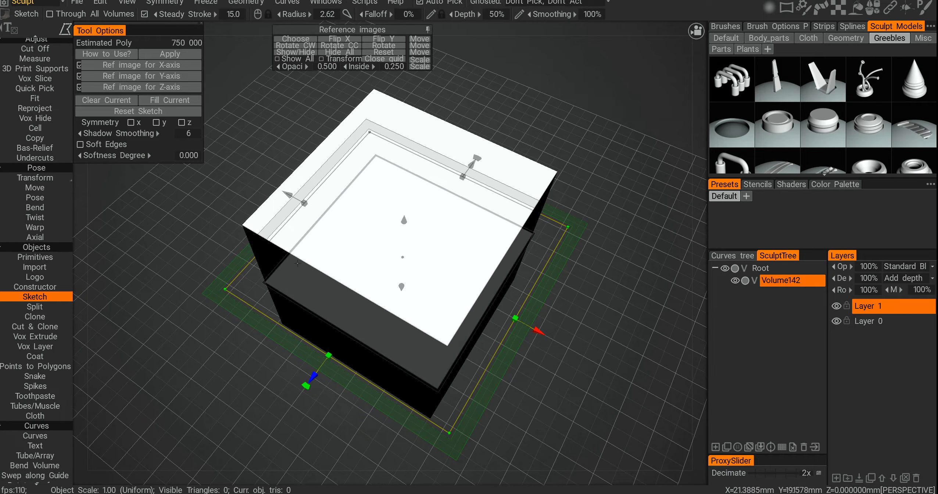
# Step: With the Sketch tool in front orthographic view, sketch a rectangle on the front projection
pyautogui.moveTo(322, 276)
pyautogui.keyDown('alt'); pyautogui.mouseDown()
pyautogui.moveTo(314, 293)
pyautogui.moveTo(368, 231)
pyautogui.moveTo(361, 224)
pyautogui.moveTo(378, 230)
pyautogui.mouseUp(); pyautogui.keyUp('alt')
pyautogui.scroll(3, 412, 228)
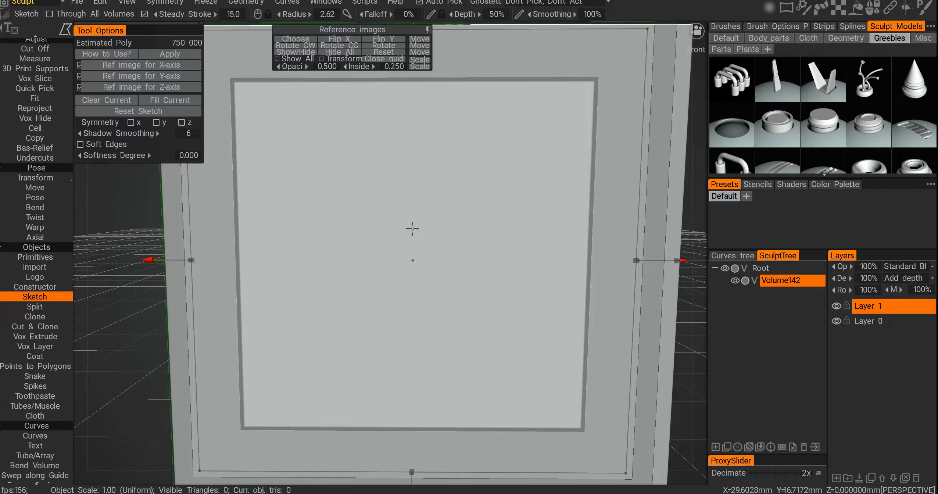
pyautogui.press('KP_5')
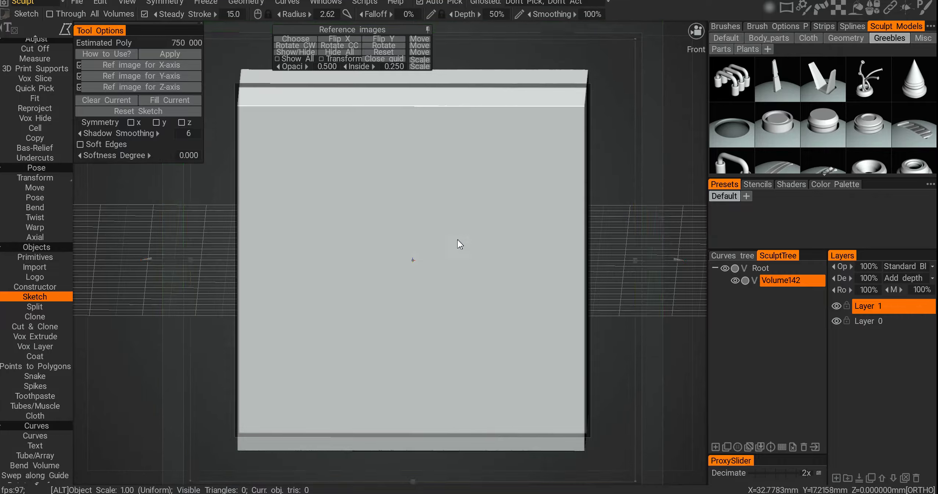
pyautogui.moveTo(457, 235)
pyautogui.keyDown('alt'); pyautogui.mouseDown()
pyautogui.moveTo(456, 226)
pyautogui.moveTo(440, 266)
pyautogui.moveTo(403, 256)
pyautogui.moveTo(439, 233)
pyautogui.moveTo(404, 209)
pyautogui.mouseUp(); pyautogui.keyUp('alt')
pyautogui.scroll(2, 406, 209)
pyautogui.press('space')
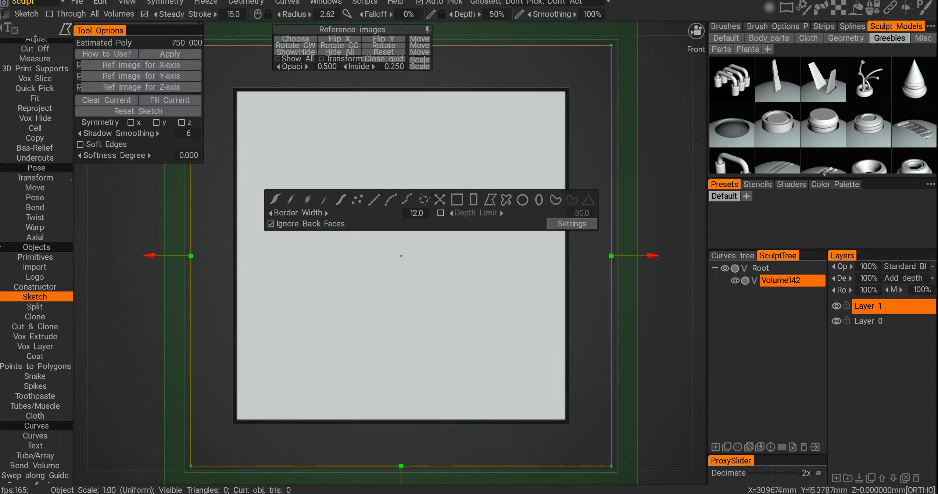
pyautogui.click(472, 200)
pyautogui.moveTo(407, 121); pyautogui.dragTo(513, 196)
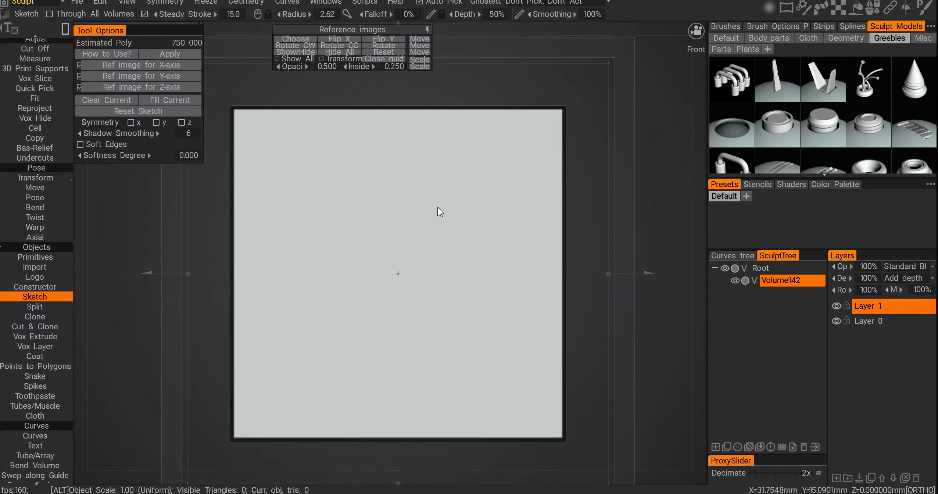
pyautogui.keyDown('alt'); pyautogui.moveTo(438, 207); pyautogui.dragTo(438, 242); pyautogui.keyUp('alt')
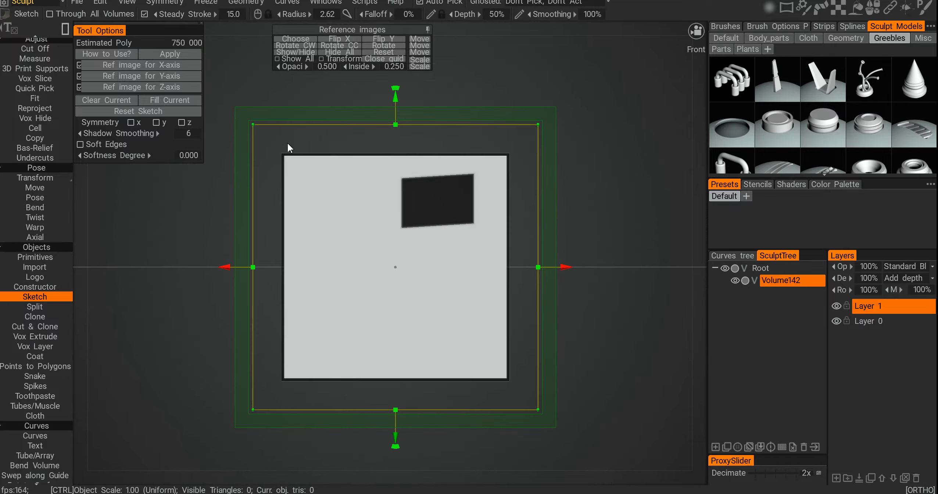
# Step: Sketch a rectangle covering the whole front projection
pyautogui.keyDown('alt'); pyautogui.moveTo(552, 319); pyautogui.dragTo(526, 354); pyautogui.keyUp('alt')
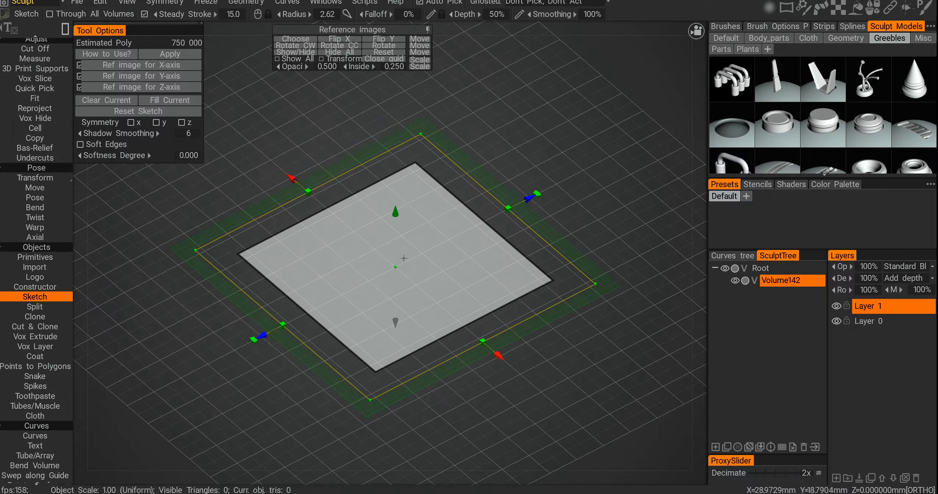
pyautogui.keyDown('alt'); pyautogui.moveTo(578, 374); pyautogui.dragTo(451, 383); pyautogui.keyUp('alt')
pyautogui.keyDown('alt'); pyautogui.moveTo(310, 196); pyautogui.dragTo(399, 255); pyautogui.keyUp('alt')
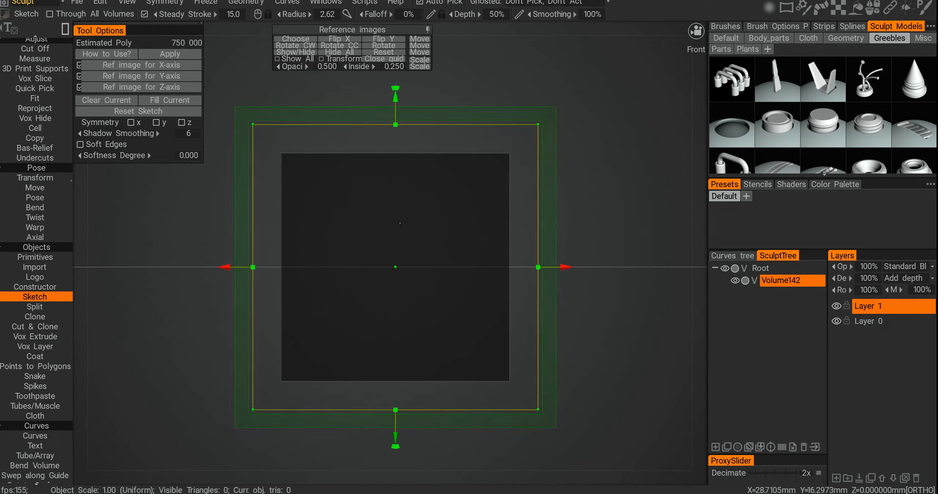
# Step: In top view, sketch overlapping rectangles to build a stepped T-shaped silhouette
pyautogui.scroll(2, 396, 257)
pyautogui.moveTo(348, 191)
pyautogui.mouseDown()
pyautogui.moveTo(424, 209)
pyautogui.moveTo(404, 259)
pyautogui.moveTo(324, 217)
pyautogui.moveTo(353, 325)
pyautogui.mouseUp()
pyautogui.moveTo(351, 219)
pyautogui.mouseDown()
pyautogui.moveTo(386, 235)
pyautogui.moveTo(446, 301)
pyautogui.moveTo(407, 248)
pyautogui.moveTo(433, 254)
pyautogui.moveTo(428, 326)
pyautogui.mouseUp()
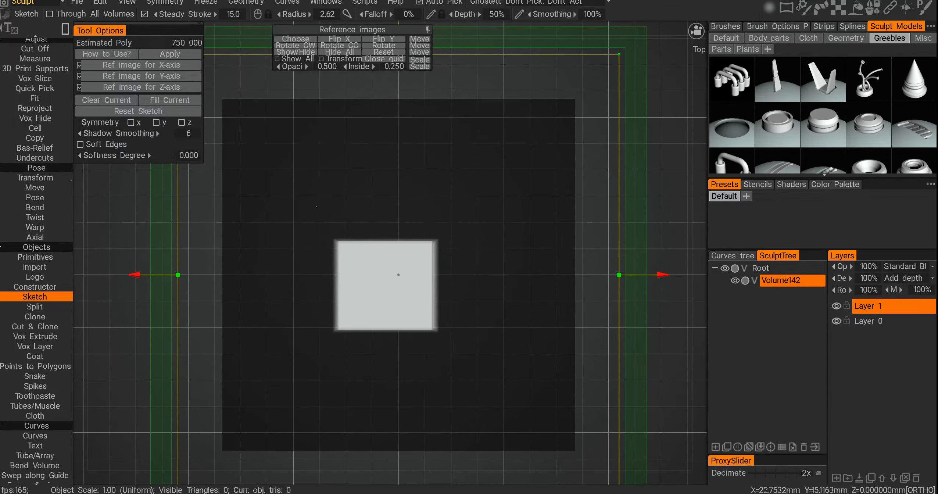
pyautogui.moveTo(340, 235); pyautogui.dragTo(341, 236)
pyautogui.keyDown('alt'); pyautogui.keyDown('shift'); pyautogui.moveTo(324, 265); pyautogui.dragTo(320, 191); pyautogui.keyUp('shift'); pyautogui.keyUp('alt')
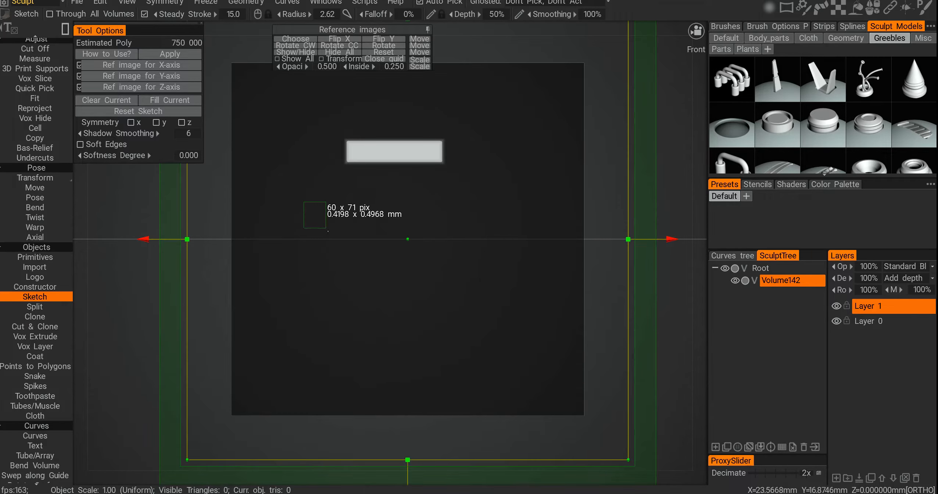
pyautogui.moveTo(326, 227); pyautogui.dragTo(335, 268)
pyautogui.keyDown('alt'); pyautogui.moveTo(332, 208); pyautogui.dragTo(336, 294); pyautogui.keyUp('alt')
pyautogui.moveTo(315, 202)
pyautogui.mouseDown()
pyautogui.moveTo(363, 276)
pyautogui.moveTo(403, 238)
pyautogui.moveTo(436, 277)
pyautogui.mouseUp()
pyautogui.moveTo(553, 353); pyautogui.dragTo(553, 353)
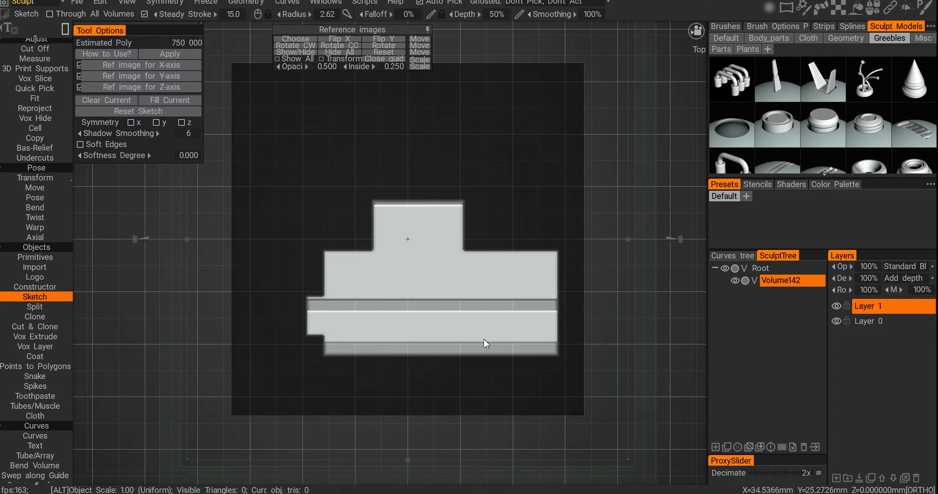
# Step: Switch to left view and sketch three circles of different sizes as holes, undoing one stray shape
pyautogui.keyDown('alt'); pyautogui.keyDown('shift'); pyautogui.moveTo(483, 339); pyautogui.dragTo(550, 229); pyautogui.keyUp('shift'); pyautogui.keyUp('alt')
pyautogui.press('space')
pyautogui.click(561, 226)
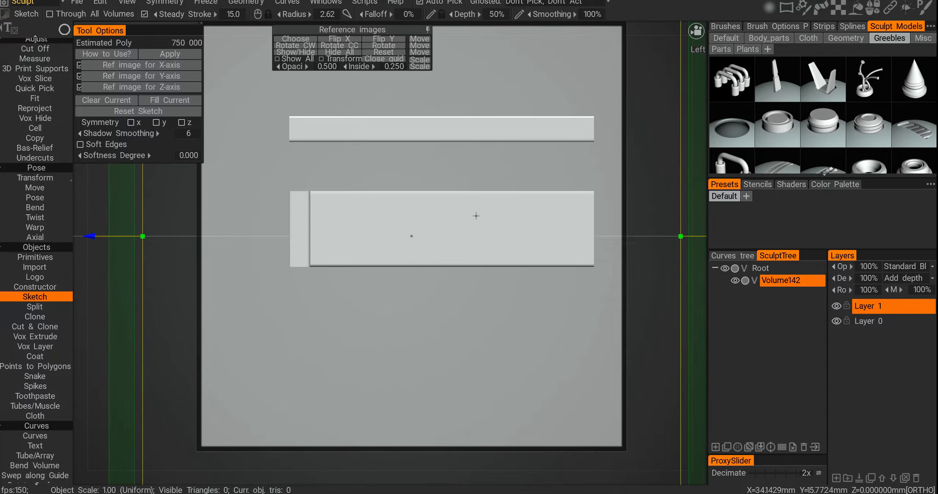
pyautogui.moveTo(468, 200)
pyautogui.keyDown('ctrl'); pyautogui.mouseDown()
pyautogui.moveTo(488, 229)
pyautogui.moveTo(539, 246)
pyautogui.mouseUp(); pyautogui.keyUp('ctrl')
pyautogui.moveTo(539, 246)
pyautogui.keyDown('alt'); pyautogui.mouseDown()
pyautogui.moveTo(502, 259)
pyautogui.moveTo(492, 243)
pyautogui.mouseUp(); pyautogui.keyUp('alt')
pyautogui.moveTo(420, 162); pyautogui.dragTo(546, 191)
pyautogui.hotkey('ctrl', 'z')
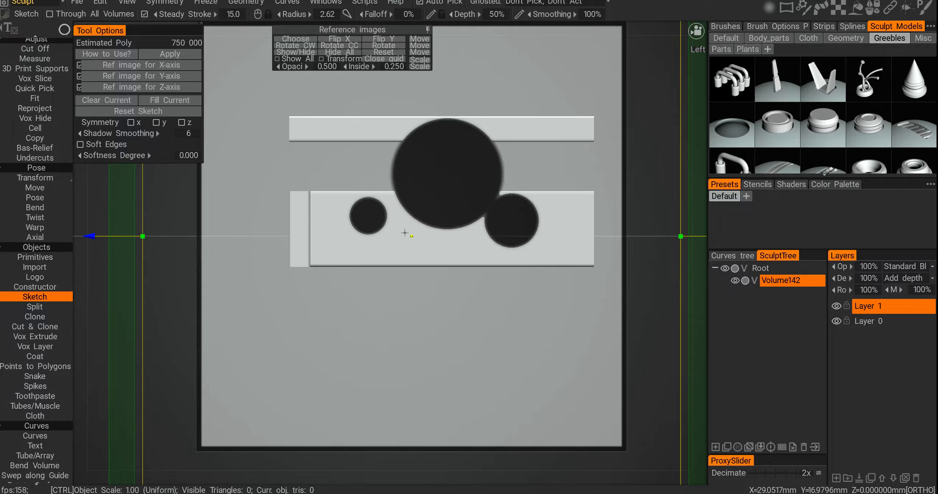
# Step: Refine the top-view silhouette by sketching an additional notch in the lower rectangle
pyautogui.moveTo(334, 246); pyautogui.dragTo(335, 247)
pyautogui.keyDown('alt'); pyautogui.moveTo(346, 236); pyautogui.dragTo(345, 245, button='middle'); pyautogui.keyUp('alt')
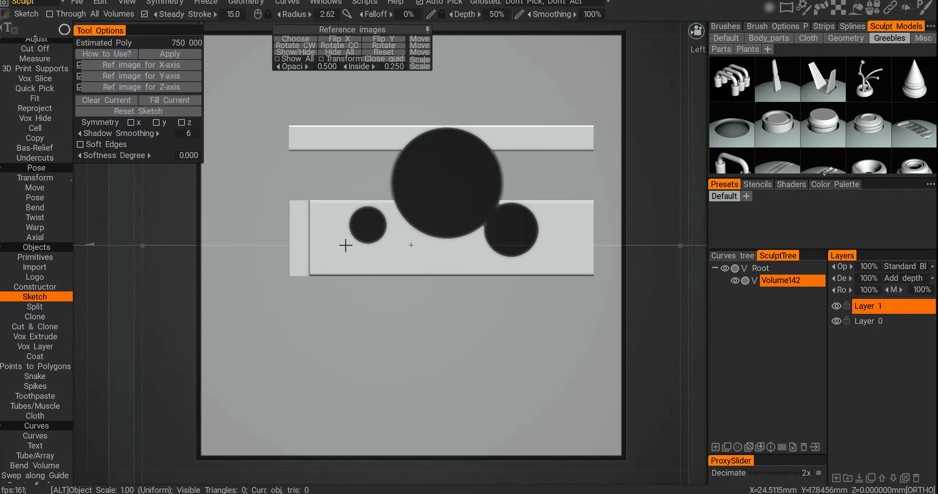
pyautogui.moveTo(324, 244)
pyautogui.keyDown('ctrl'); pyautogui.mouseDown()
pyautogui.moveTo(341, 259)
pyautogui.moveTo(334, 291)
pyautogui.moveTo(363, 294)
pyautogui.moveTo(361, 318)
pyautogui.moveTo(335, 287)
pyautogui.mouseUp(); pyautogui.keyUp('ctrl')
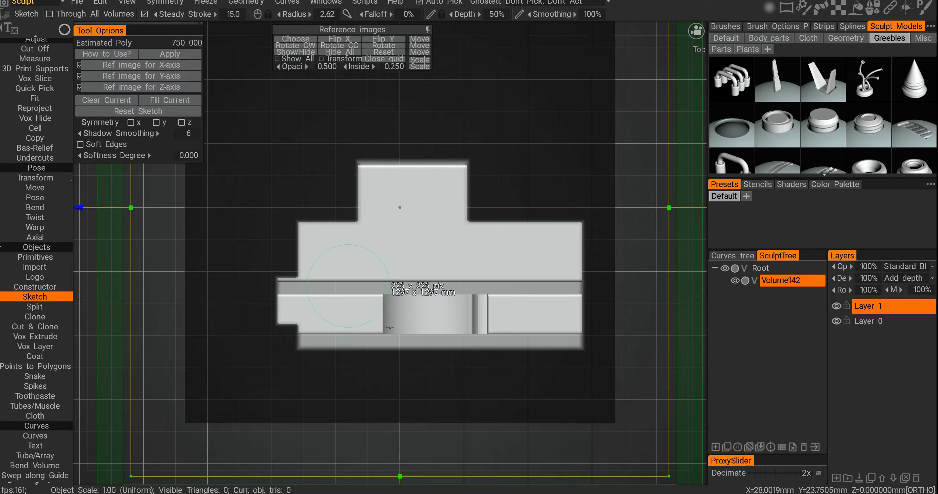
pyautogui.moveTo(400, 315)
pyautogui.keyDown('ctrl'); pyautogui.mouseDown()
pyautogui.moveTo(361, 233)
pyautogui.moveTo(417, 290)
pyautogui.mouseUp(); pyautogui.keyUp('ctrl')
pyautogui.keyDown('alt'); pyautogui.moveTo(379, 271); pyautogui.dragTo(363, 230, button='middle'); pyautogui.keyUp('alt')
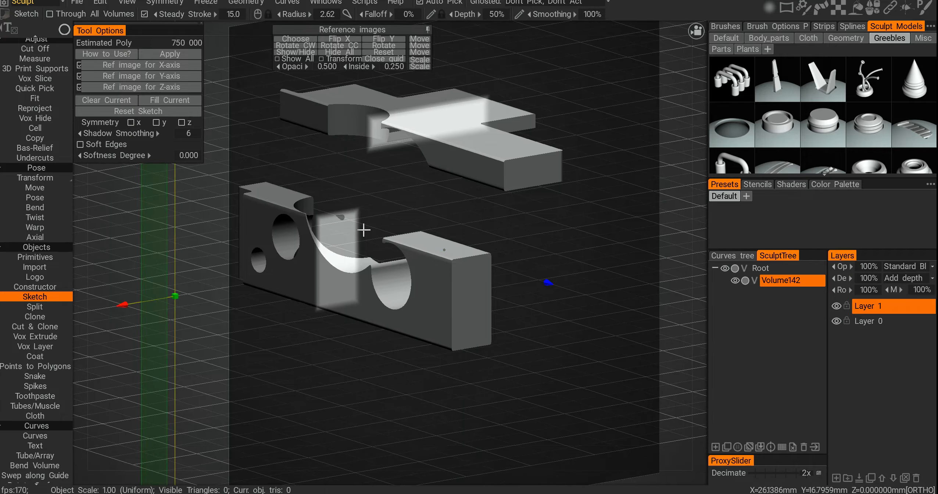
# Step: Apply the sketch to generate the volume and orbit around the resulting pieces
pyautogui.click(156, 56)
pyautogui.keyDown('alt'); pyautogui.moveTo(272, 154); pyautogui.dragTo(373, 199); pyautogui.keyUp('alt')
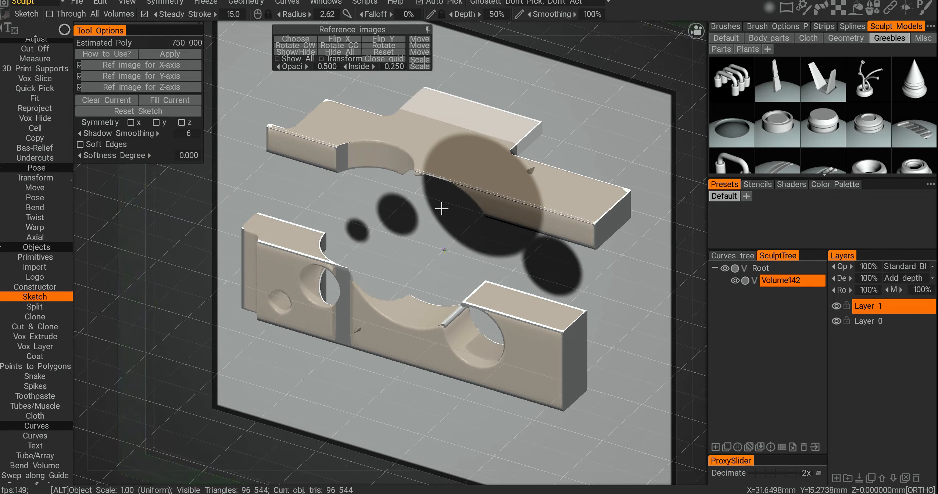
pyautogui.keyDown('alt'); pyautogui.moveTo(458, 205); pyautogui.dragTo(469, 223); pyautogui.keyUp('alt')
pyautogui.keyDown('alt'); pyautogui.moveTo(468, 223); pyautogui.dragTo(412, 244, button='middle'); pyautogui.keyUp('alt')
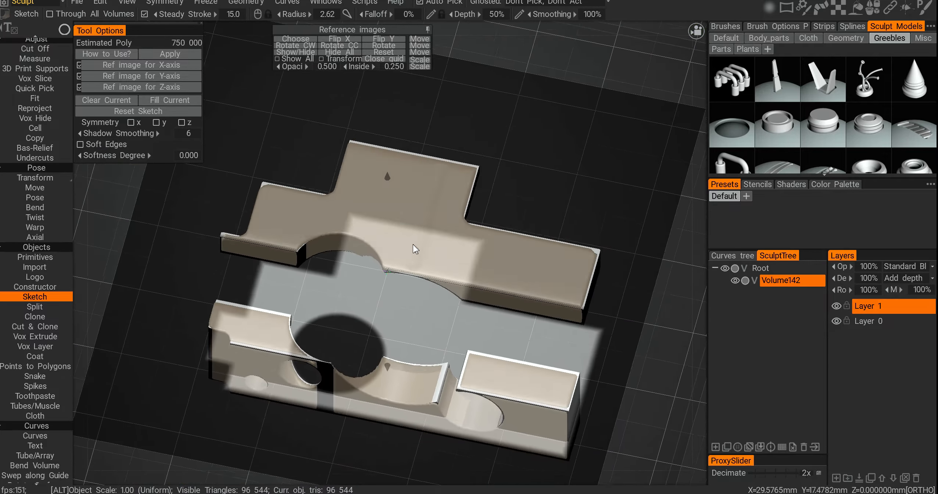
pyautogui.moveTo(412, 244)
pyautogui.keyDown('alt'); pyautogui.mouseDown()
pyautogui.moveTo(397, 268)
pyautogui.moveTo(437, 203)
pyautogui.moveTo(425, 228)
pyautogui.moveTo(488, 251)
pyautogui.moveTo(509, 307)
pyautogui.moveTo(418, 309)
pyautogui.moveTo(376, 233)
pyautogui.moveTo(467, 266)
pyautogui.mouseUp(); pyautogui.keyUp('alt')
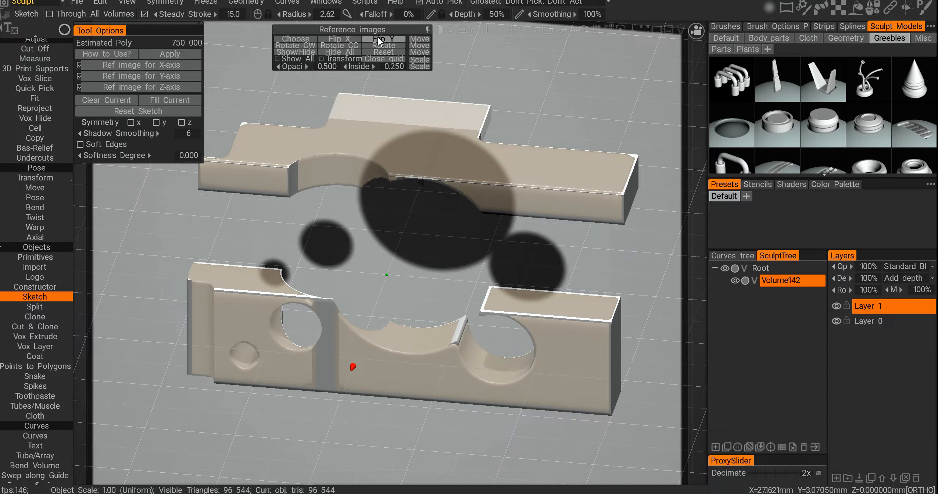
pyautogui.keyDown('alt'); pyautogui.moveTo(321, 204); pyautogui.dragTo(322, 202, button='middle'); pyautogui.keyUp('alt')
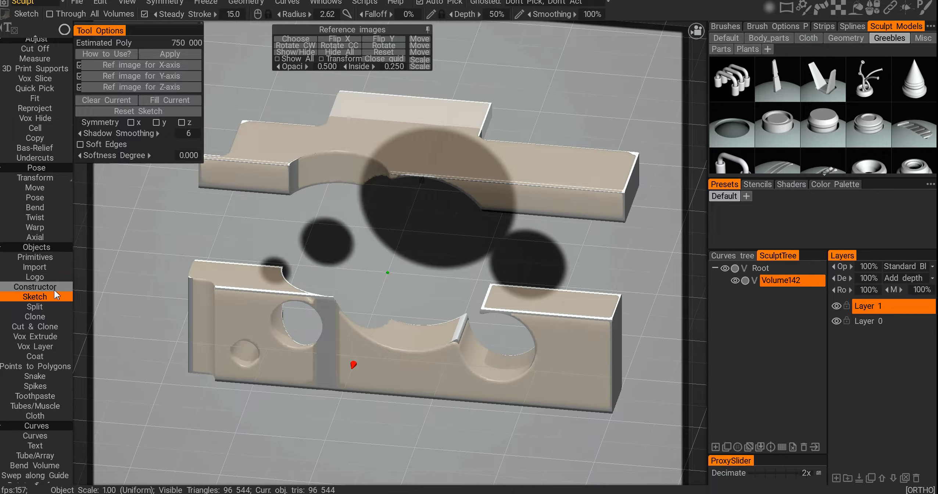
# Step: Inspect the generated pieces up close with the Transform tool active
pyautogui.click(43, 178)
pyautogui.moveTo(393, 324)
pyautogui.keyDown('alt'); pyautogui.mouseDown()
pyautogui.moveTo(491, 338)
pyautogui.moveTo(485, 316)
pyautogui.moveTo(502, 263)
pyautogui.moveTo(514, 294)
pyautogui.moveTo(494, 381)
pyautogui.moveTo(506, 419)
pyautogui.moveTo(508, 397)
pyautogui.moveTo(278, 281)
pyautogui.mouseUp(); pyautogui.keyUp('alt')
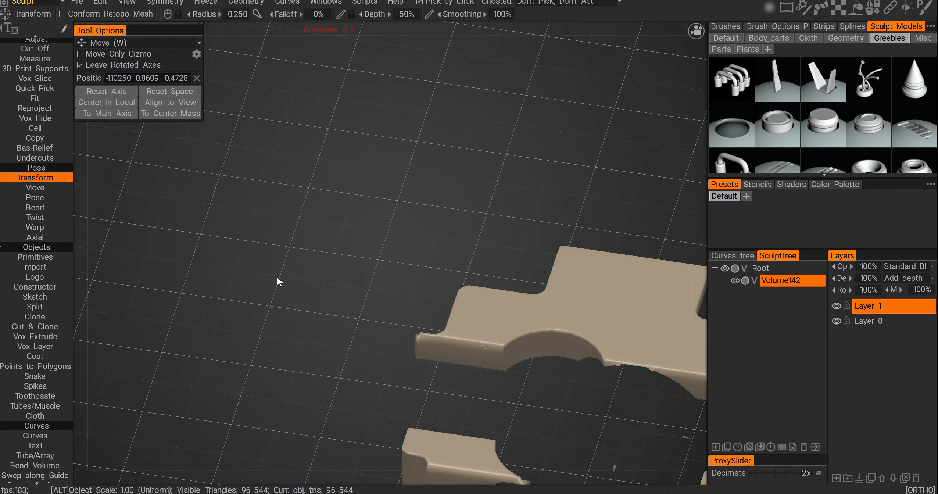
pyautogui.keyDown('alt'); pyautogui.moveTo(538, 367); pyautogui.dragTo(421, 287, button='middle'); pyautogui.keyUp('alt')
pyautogui.keyDown('alt'); pyautogui.moveTo(420, 288); pyautogui.dragTo(493, 313, button='right'); pyautogui.keyUp('alt')
pyautogui.keyDown('alt'); pyautogui.moveTo(533, 308); pyautogui.dragTo(468, 271, button='middle'); pyautogui.keyUp('alt')
pyautogui.keyDown('alt'); pyautogui.moveTo(468, 270); pyautogui.dragTo(471, 282, button='right'); pyautogui.keyUp('alt')
# Step: Use the Split tool with a polygon shape in left view to split sections of the volume into separate objects
pyautogui.click(35, 306)
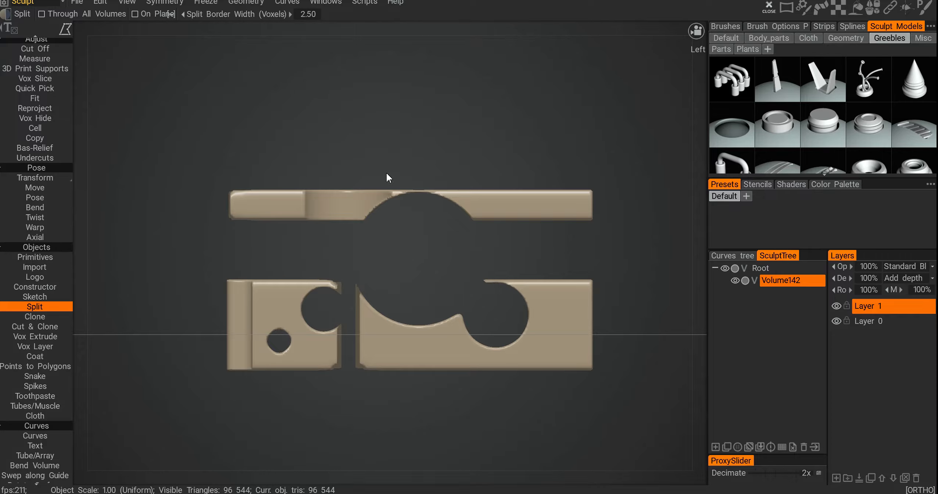
pyautogui.moveTo(495, 247); pyautogui.dragTo(472, 227, button='middle')
pyautogui.press('space')
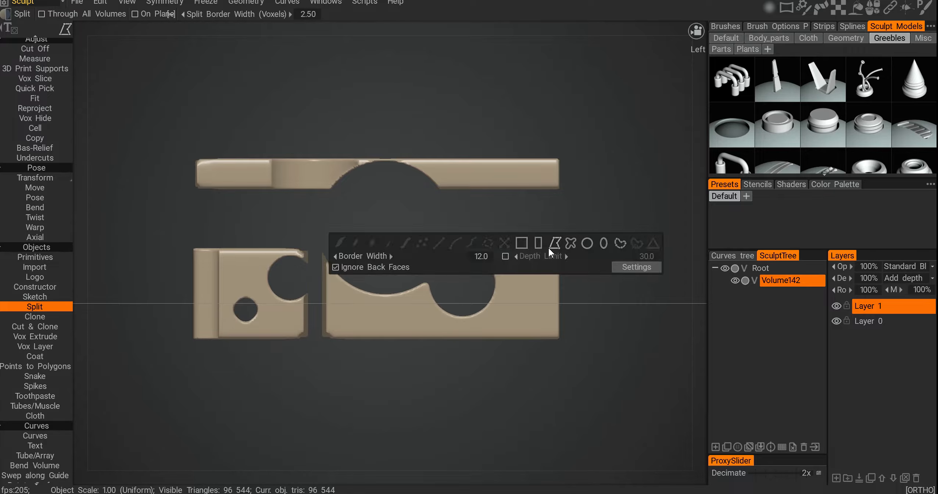
pyautogui.click(548, 247)
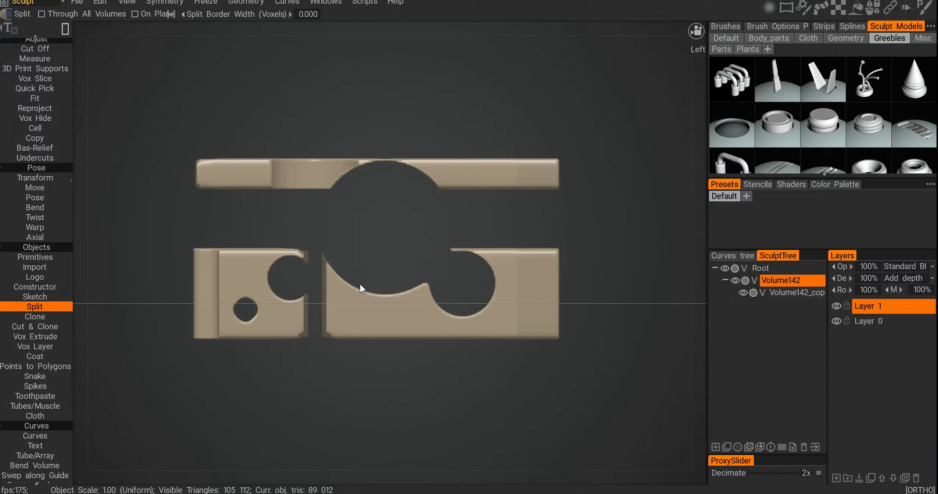
pyautogui.keyDown('alt'); pyautogui.moveTo(359, 211); pyautogui.dragTo(360, 195, button='middle'); pyautogui.keyUp('alt')
pyautogui.keyDown('alt'); pyautogui.moveTo(359, 195); pyautogui.dragTo(352, 225, button='right'); pyautogui.keyUp('alt')
pyautogui.moveTo(353, 227); pyautogui.dragTo(390, 336)
pyautogui.keyDown('alt'); pyautogui.moveTo(353, 251); pyautogui.dragTo(374, 250, button='middle'); pyautogui.keyUp('alt')
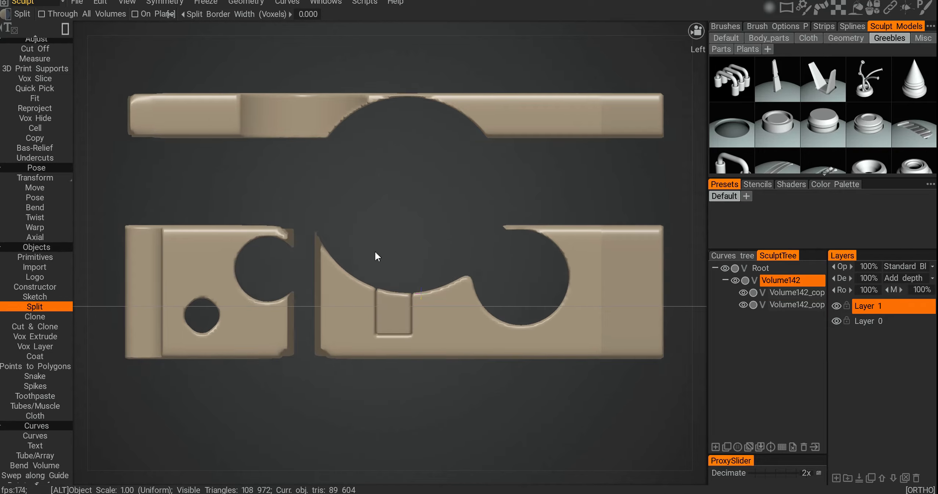
pyautogui.keyDown('alt'); pyautogui.moveTo(375, 251); pyautogui.dragTo(401, 252); pyautogui.keyUp('alt')
pyautogui.keyDown('alt'); pyautogui.moveTo(397, 186); pyautogui.dragTo(296, 231, button='middle'); pyautogui.keyUp('alt')
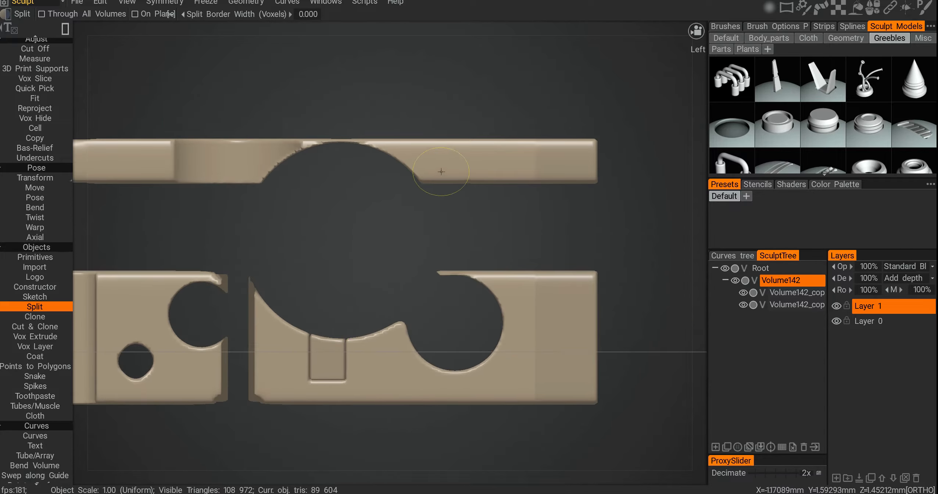
# Step: Split a circular disc out of the upper piece
pyautogui.press('space')
pyautogui.moveTo(494, 162); pyautogui.dragTo(480, 175)
pyautogui.press('space')
pyautogui.keyDown('alt'); pyautogui.moveTo(278, 174); pyautogui.dragTo(420, 178); pyautogui.keyUp('alt')
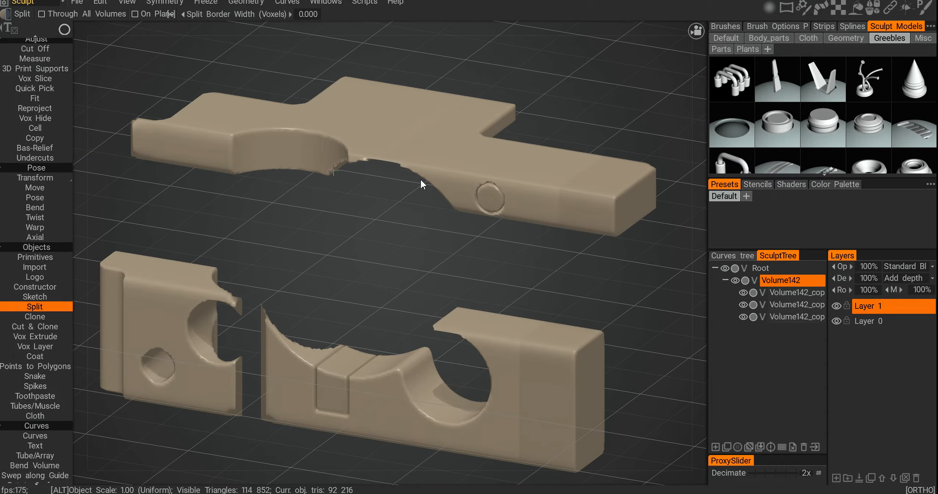
pyautogui.press('h')
pyautogui.press('h')
pyautogui.press('h')
pyautogui.press('h')
pyautogui.press('h')
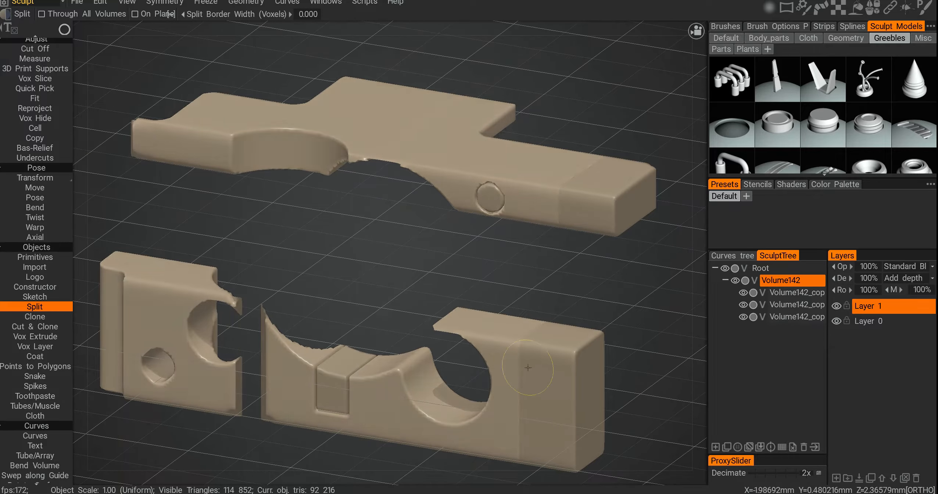
# Step: Use the Clone tool with a circle shape in left view to clone a circular section of the volume
pyautogui.keyDown('alt'); pyautogui.moveTo(286, 349); pyautogui.dragTo(348, 255); pyautogui.keyUp('alt')
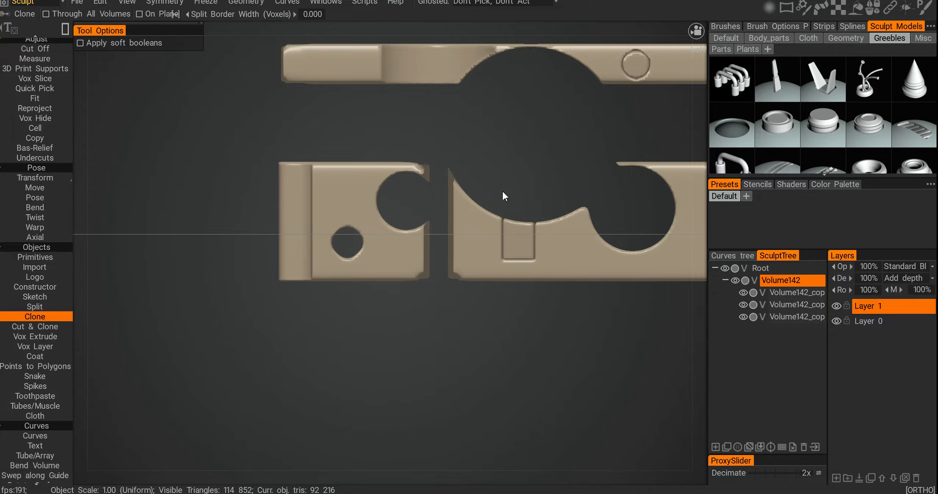
pyautogui.keyDown('alt'); pyautogui.moveTo(503, 191); pyautogui.dragTo(419, 235, button='middle'); pyautogui.keyUp('alt')
pyautogui.press('e')
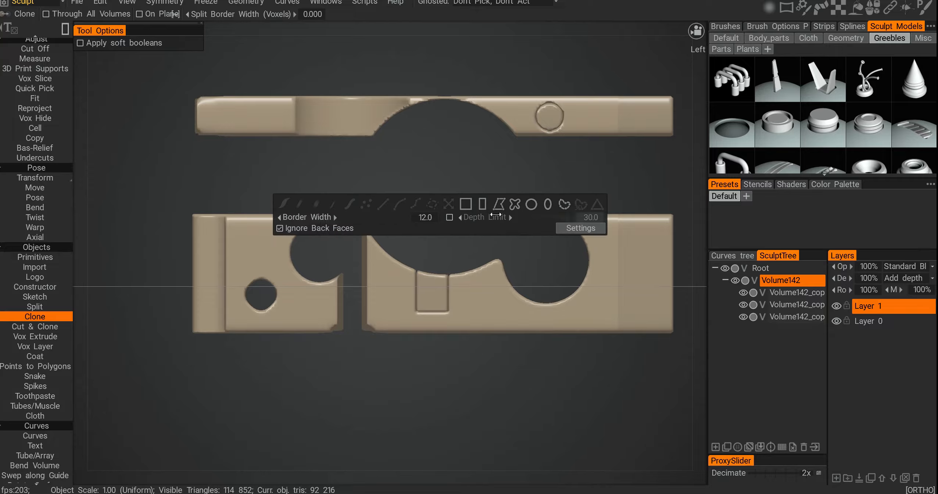
pyautogui.click(530, 204)
pyautogui.moveTo(431, 179)
pyautogui.mouseDown()
pyautogui.moveTo(497, 215)
pyautogui.moveTo(563, 301)
pyautogui.moveTo(470, 296)
pyautogui.mouseUp()
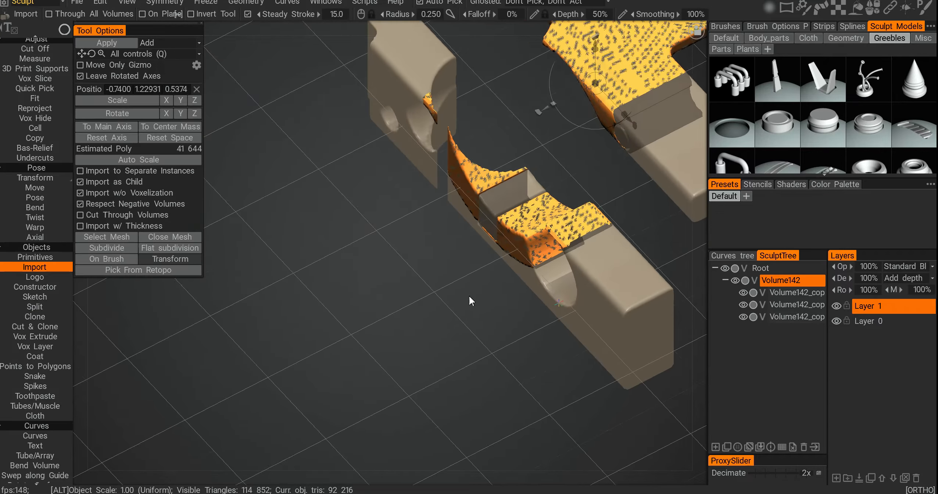
# Step: Move the cloned circular piece away from the volume with the gizmo and apply it as a new object
pyautogui.keyDown('alt'); pyautogui.moveTo(470, 297); pyautogui.dragTo(461, 268, button='right'); pyautogui.keyUp('alt')
pyautogui.keyDown('alt'); pyautogui.moveTo(461, 268); pyautogui.dragTo(416, 314, button='middle'); pyautogui.keyUp('alt')
pyautogui.keyDown('alt'); pyautogui.moveTo(417, 313); pyautogui.dragTo(428, 308); pyautogui.keyUp('alt')
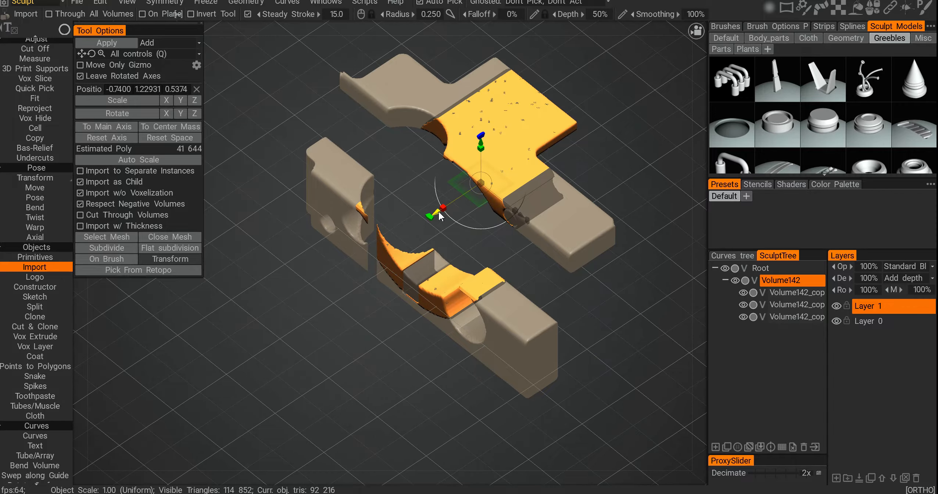
pyautogui.moveTo(439, 214); pyautogui.dragTo(244, 342)
pyautogui.keyDown('alt'); pyautogui.moveTo(396, 332); pyautogui.dragTo(438, 301, button='middle'); pyautogui.keyUp('alt')
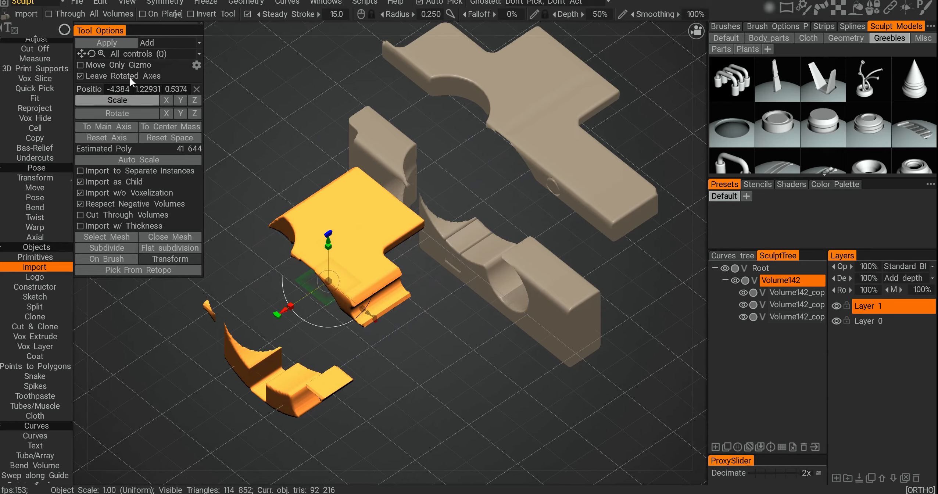
pyautogui.click(117, 44)
pyautogui.moveTo(358, 325)
pyautogui.keyDown('alt'); pyautogui.mouseDown()
pyautogui.moveTo(381, 352)
pyautogui.moveTo(398, 309)
pyautogui.mouseUp(); pyautogui.keyUp('alt')
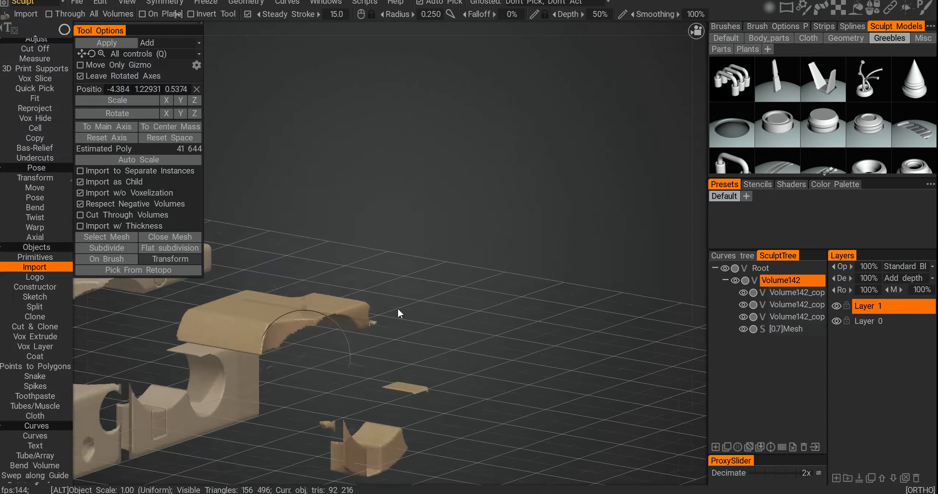
# Step: Use Cut & Clone in left view to cut a rectangular block out of the lower left piece
pyautogui.keyDown('alt'); pyautogui.moveTo(398, 309); pyautogui.dragTo(520, 268, button='middle'); pyautogui.keyUp('alt')
pyautogui.keyDown('alt'); pyautogui.moveTo(520, 268); pyautogui.dragTo(529, 340); pyautogui.keyUp('alt')
pyautogui.press('h')
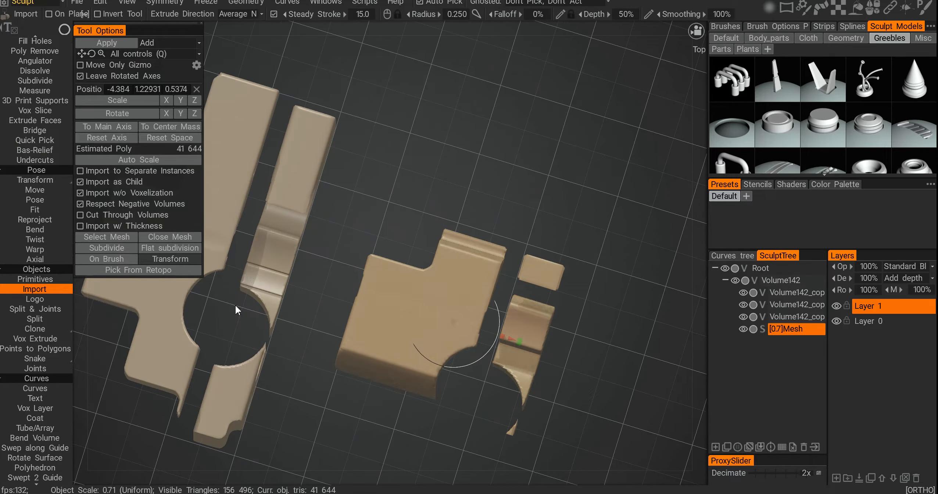
pyautogui.press('h')
pyautogui.keyDown('alt'); pyautogui.moveTo(235, 304); pyautogui.dragTo(449, 323); pyautogui.keyUp('alt')
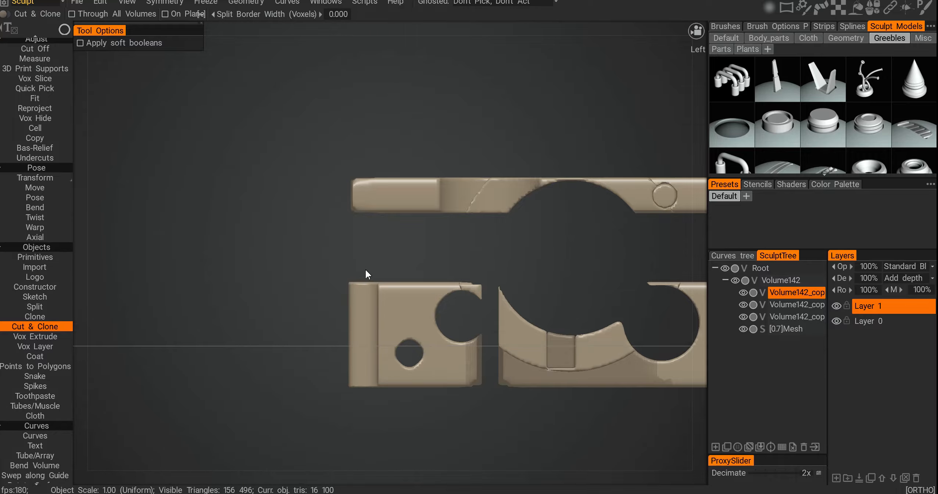
pyautogui.scroll(4, 365, 269)
pyautogui.rightClick(455, 282)
pyautogui.click(491, 273)
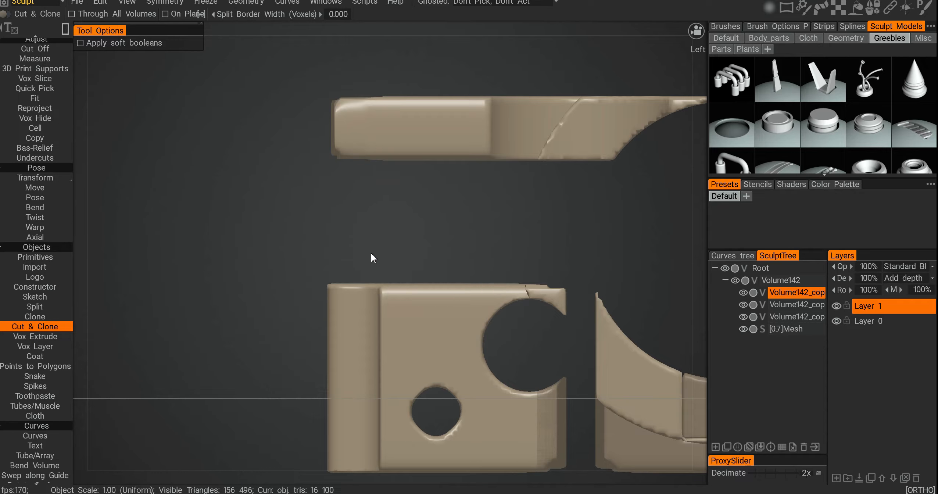
pyautogui.moveTo(371, 330)
pyautogui.keyDown('alt'); pyautogui.mouseDown()
pyautogui.moveTo(395, 341)
pyautogui.moveTo(400, 329)
pyautogui.moveTo(505, 272)
pyautogui.mouseUp(); pyautogui.keyUp('alt')
pyautogui.press('h')
pyautogui.keyDown('alt'); pyautogui.moveTo(471, 334); pyautogui.dragTo(487, 355); pyautogui.keyUp('alt')
pyautogui.scroll(-4, 488, 355)
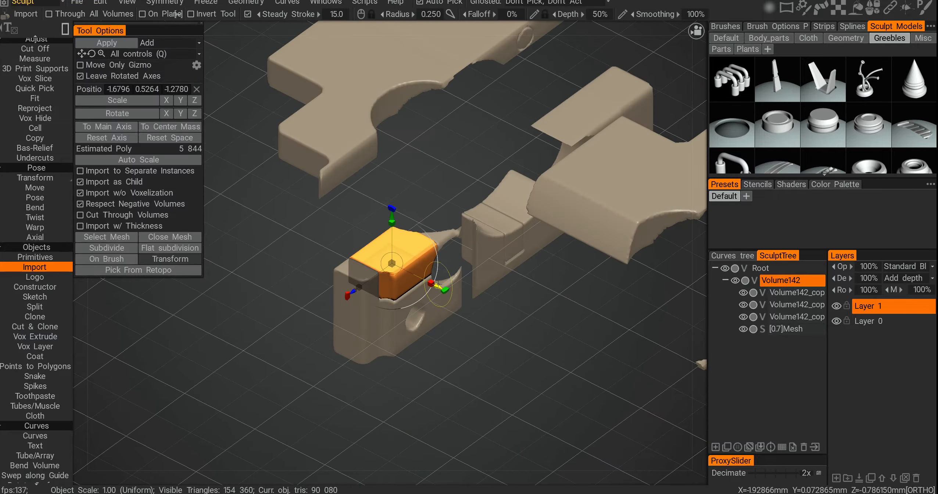
# Step: Move the cut block away from the lower piece with the gizmo
pyautogui.moveTo(433, 283); pyautogui.dragTo(602, 378)
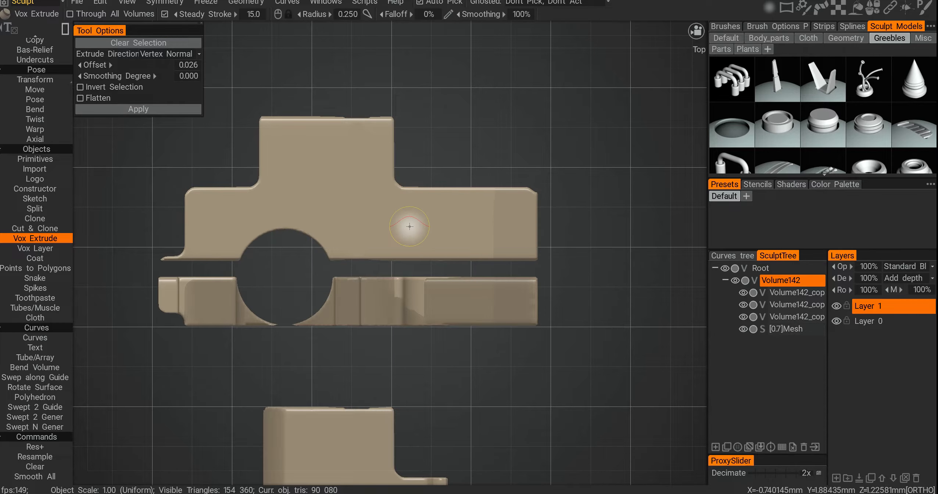
# Step: Mark three rectangles and a small circle on the upper piece with Vox Extrude in top view
pyautogui.press('space')
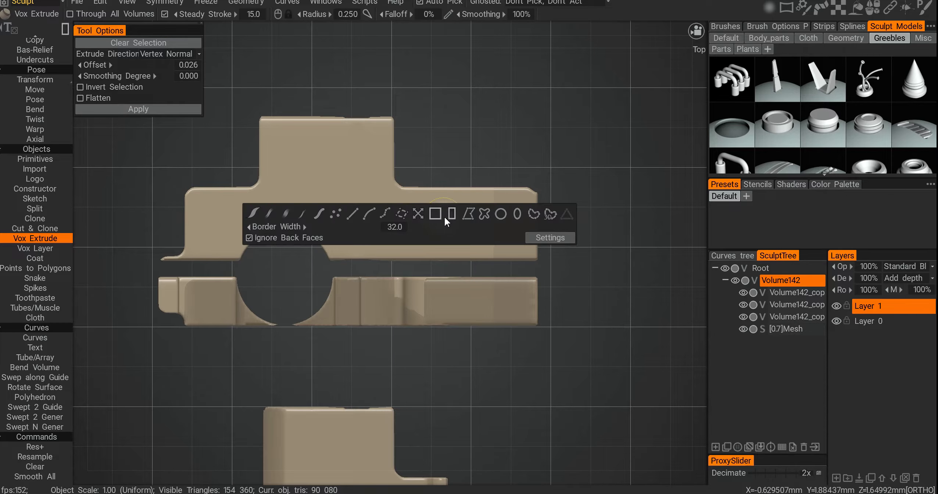
pyautogui.click(435, 214)
pyautogui.moveTo(353, 213); pyautogui.dragTo(461, 231)
pyautogui.moveTo(324, 159); pyautogui.dragTo(353, 185)
pyautogui.moveTo(252, 198); pyautogui.dragTo(317, 208)
pyautogui.press('space')
pyautogui.click(565, 200)
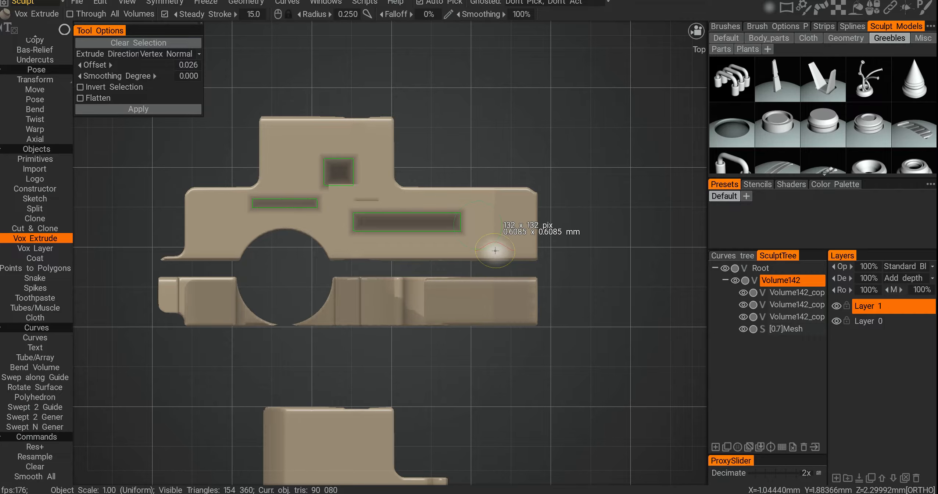
pyautogui.moveTo(495, 251); pyautogui.dragTo(496, 252)
# Step: Set the extrusion offset to -0.010 and apply it to recess the marked areas
pyautogui.keyDown('alt'); pyautogui.moveTo(384, 247); pyautogui.dragTo(333, 225); pyautogui.keyUp('alt')
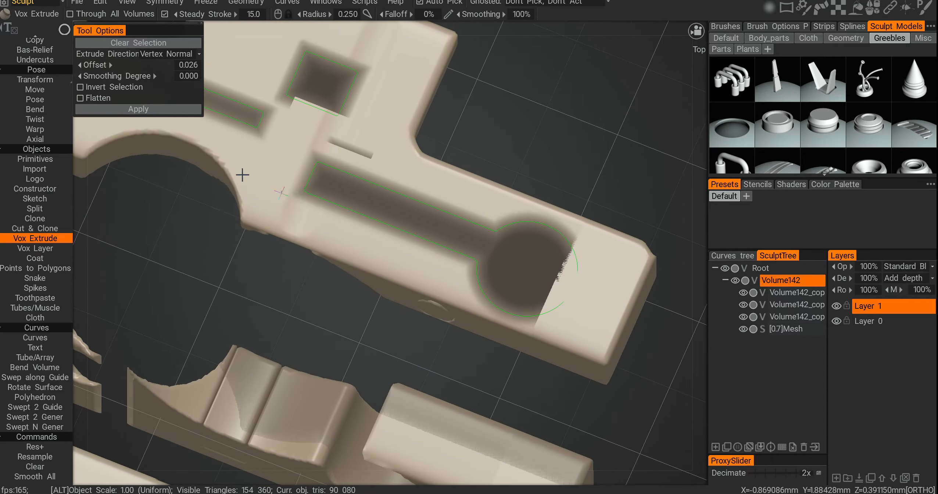
pyautogui.click(192, 65)
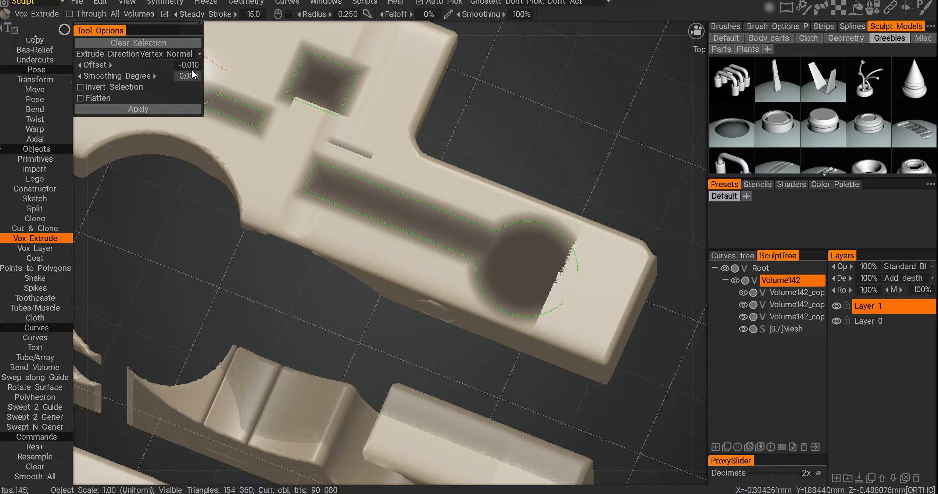
pyautogui.click(134, 110)
# Step: Undo the recessed extrusion on the upper piece
pyautogui.keyDown('alt'); pyautogui.moveTo(250, 200); pyautogui.dragTo(513, 283); pyautogui.keyUp('alt')
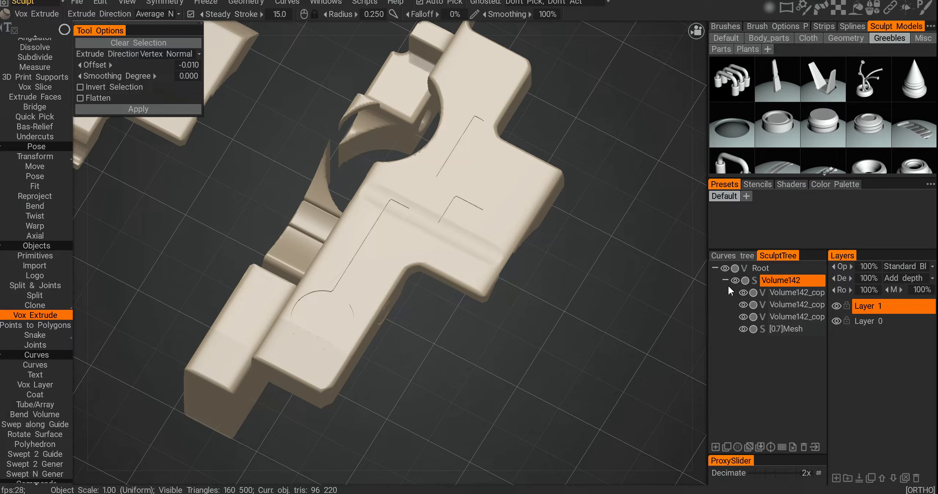
pyautogui.scroll(3, 523, 281)
pyautogui.moveTo(523, 280)
pyautogui.keyDown('alt'); pyautogui.mouseDown()
pyautogui.moveTo(427, 229)
pyautogui.moveTo(433, 185)
pyautogui.mouseUp(); pyautogui.keyUp('alt')
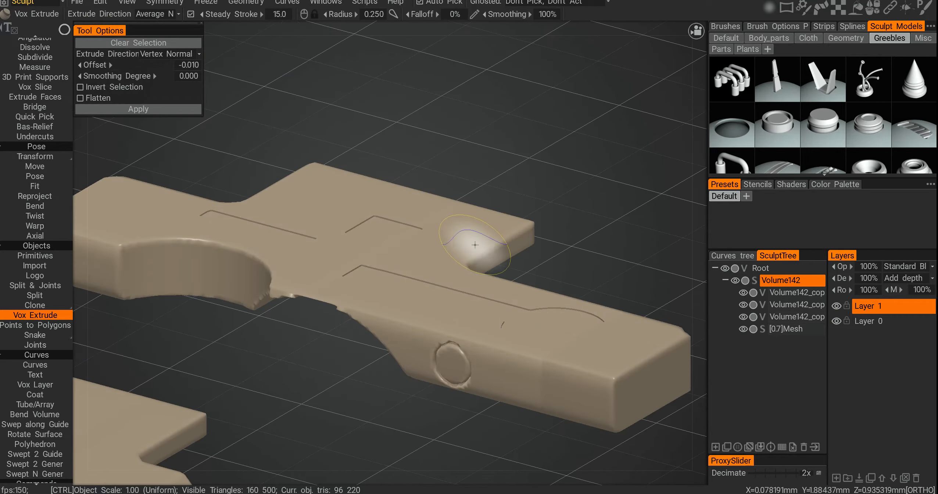
pyautogui.hotkey('ctrl', 'z')
pyautogui.keyDown('alt'); pyautogui.moveTo(554, 211); pyautogui.dragTo(542, 243); pyautogui.keyUp('alt')
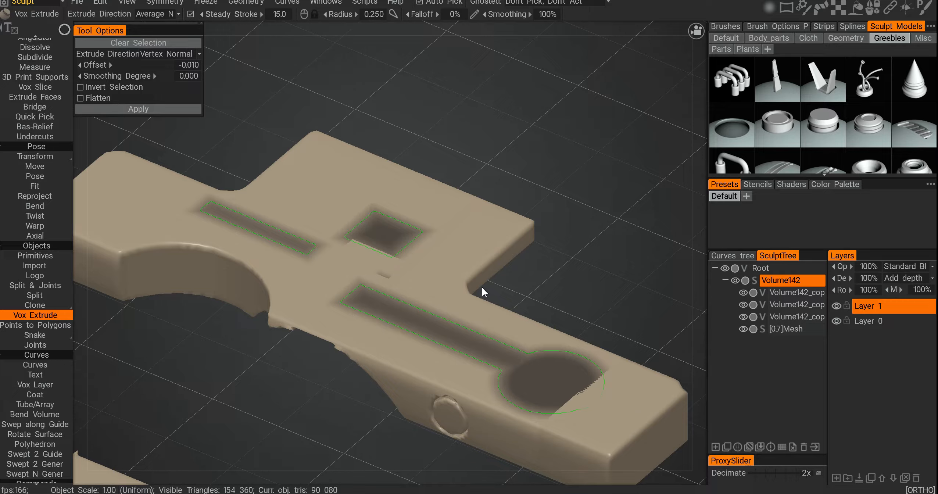
# Step: Resample the upper volume to double density and switch to the Vox Layer tool
pyautogui.hotkey('ctrl', 'r')
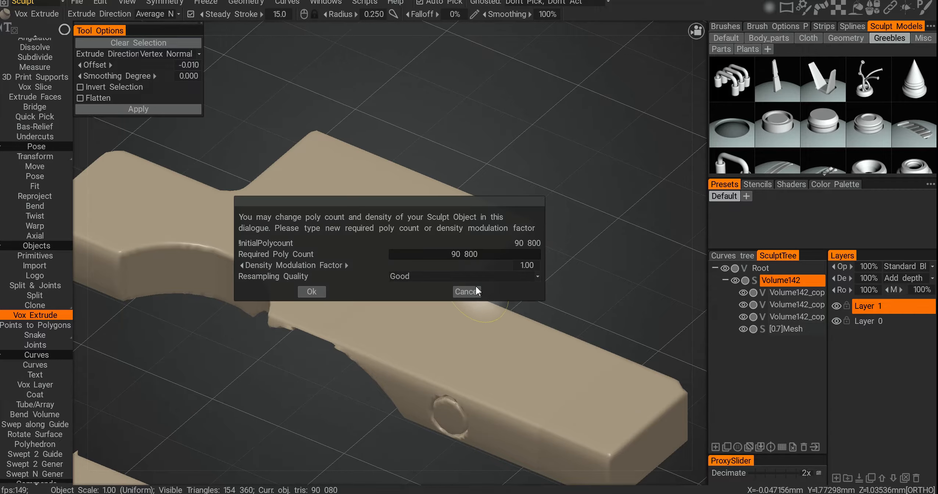
pyautogui.click(476, 291)
pyautogui.press('space')
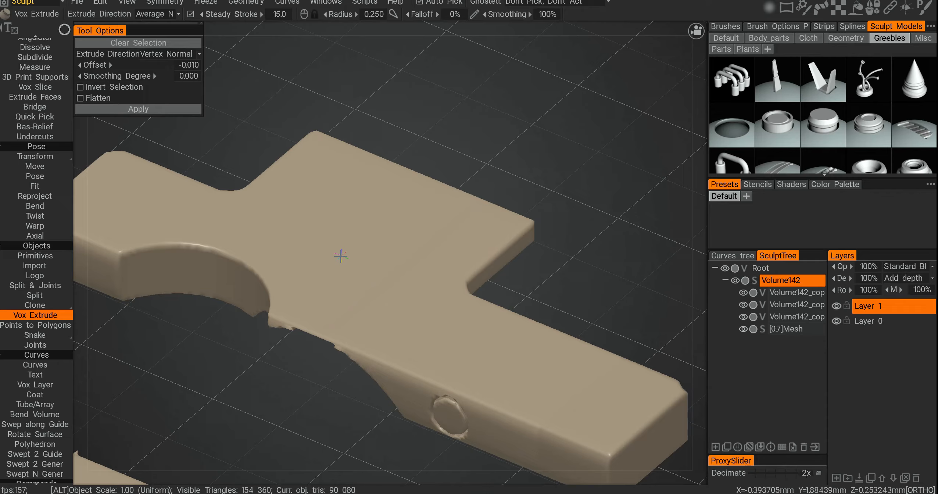
pyautogui.keyDown('alt'); pyautogui.moveTo(341, 255); pyautogui.dragTo(379, 243); pyautogui.keyUp('alt')
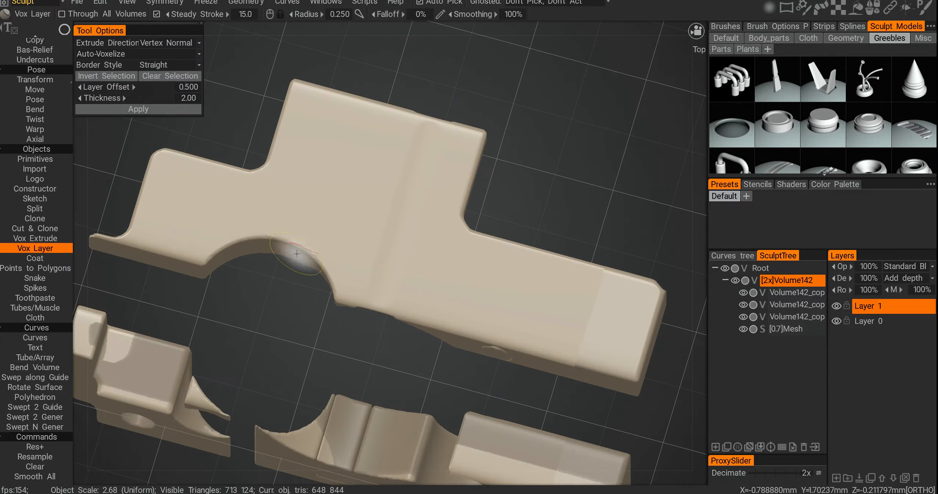
# Step: Mark two rectangular areas on the upper piece with the Vox Layer tool
pyautogui.moveTo(369, 224)
pyautogui.keyDown('alt'); pyautogui.mouseDown()
pyautogui.moveTo(389, 242)
pyautogui.moveTo(472, 266)
pyautogui.mouseUp(); pyautogui.keyUp('alt')
pyautogui.press('space')
pyautogui.click(439, 243)
pyautogui.moveTo(309, 164); pyautogui.dragTo(440, 216)
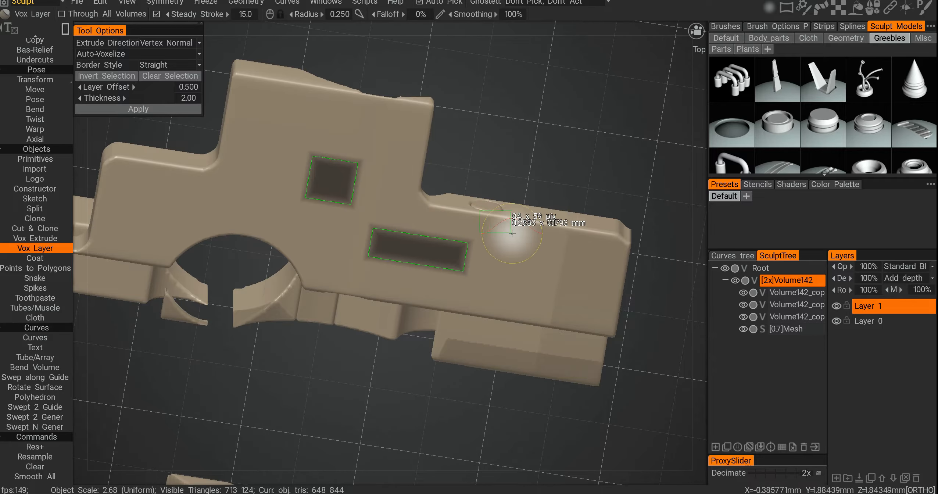
pyautogui.keyDown('alt'); pyautogui.moveTo(462, 266); pyautogui.dragTo(143, 101); pyautogui.keyUp('alt')
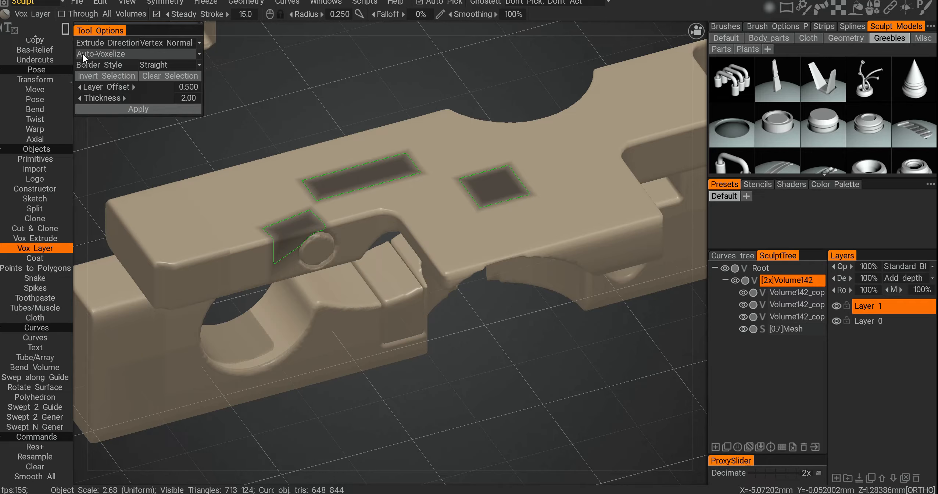
# Step: Set Vox Layer to Create as Surface and apply the layer on the marked areas
pyautogui.click(120, 55)
pyautogui.click(117, 78)
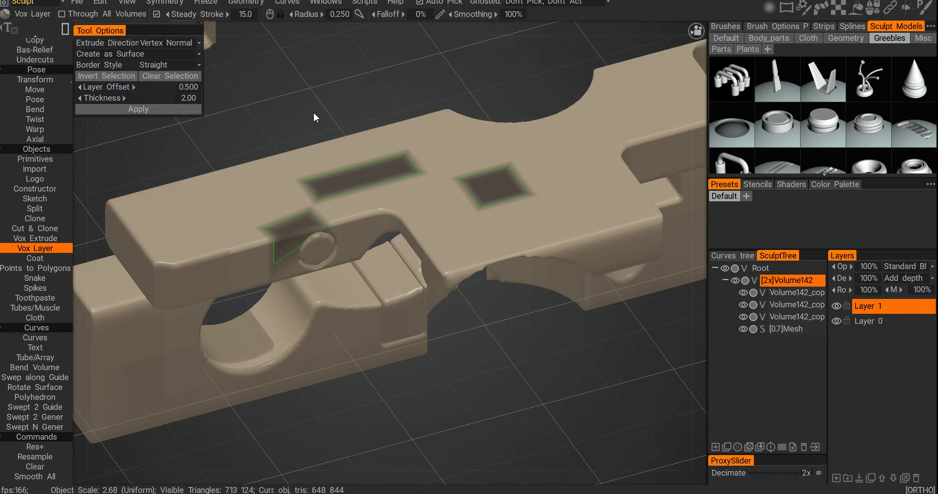
pyautogui.moveTo(313, 111); pyautogui.dragTo(444, 210)
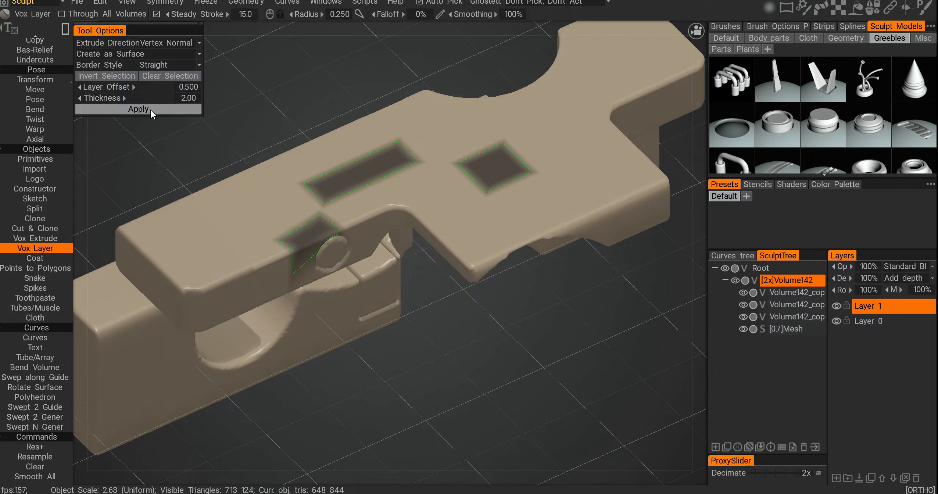
pyautogui.click(138, 110)
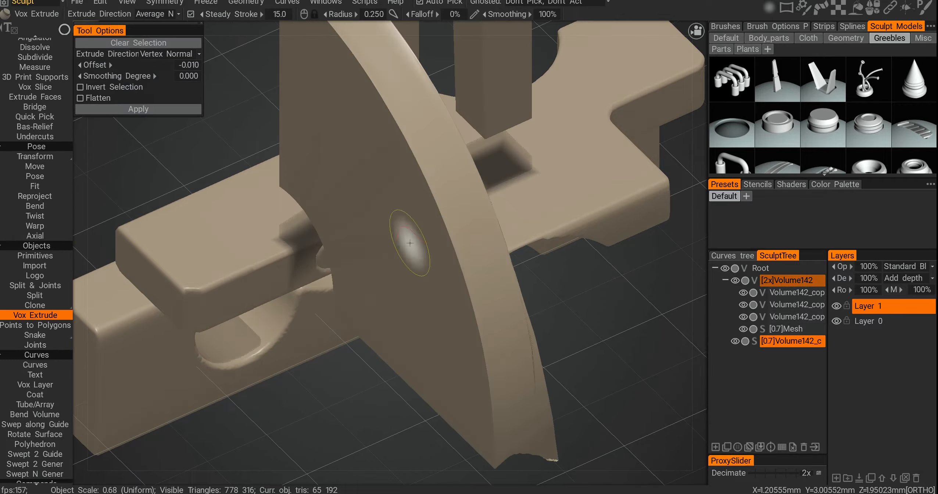
# Step: Set the layer thickness to 0.100 and apply the Vox Layer to raise the marked pads
pyautogui.keyDown('alt'); pyautogui.moveTo(433, 257); pyautogui.dragTo(408, 240); pyautogui.keyUp('alt')
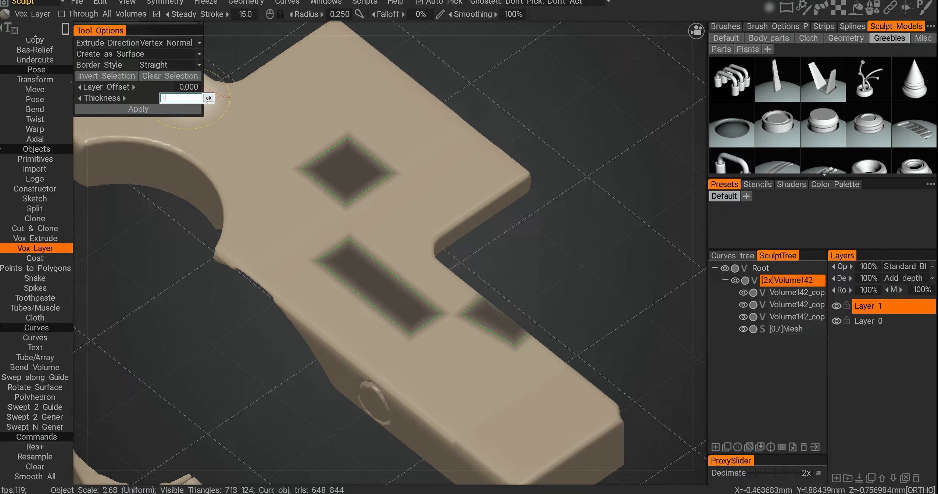
pyautogui.click(209, 98)
pyautogui.click(180, 109)
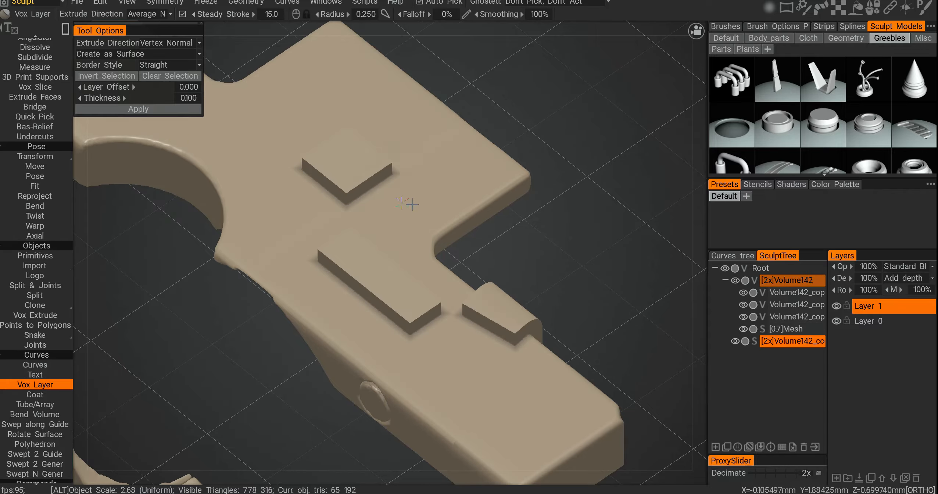
pyautogui.moveTo(382, 171)
pyautogui.keyDown('alt'); pyautogui.mouseDown()
pyautogui.moveTo(295, 164)
pyautogui.moveTo(383, 187)
pyautogui.moveTo(378, 250)
pyautogui.moveTo(463, 217)
pyautogui.moveTo(280, 110)
pyautogui.mouseUp(); pyautogui.keyUp('alt')
pyautogui.click(177, 44)
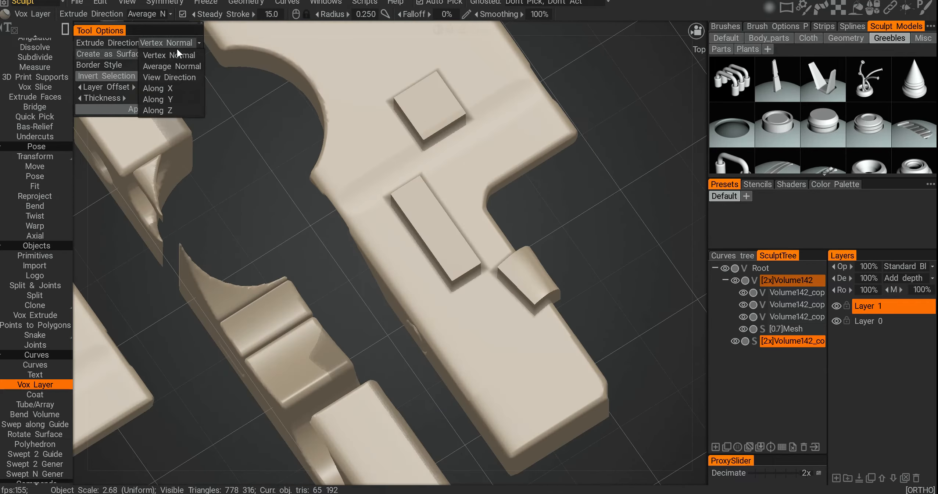
pyautogui.moveTo(441, 147)
pyautogui.keyDown('alt'); pyautogui.mouseDown()
pyautogui.moveTo(495, 221)
pyautogui.moveTo(574, 226)
pyautogui.moveTo(624, 179)
pyautogui.moveTo(636, 140)
pyautogui.moveTo(495, 235)
pyautogui.moveTo(455, 219)
pyautogui.moveTo(407, 230)
pyautogui.moveTo(461, 241)
pyautogui.moveTo(394, 190)
pyautogui.moveTo(444, 181)
pyautogui.moveTo(575, 251)
pyautogui.moveTo(508, 167)
pyautogui.moveTo(486, 241)
pyautogui.moveTo(488, 287)
pyautogui.moveTo(478, 254)
pyautogui.moveTo(487, 226)
pyautogui.moveTo(496, 239)
pyautogui.mouseUp(); pyautogui.keyUp('alt')
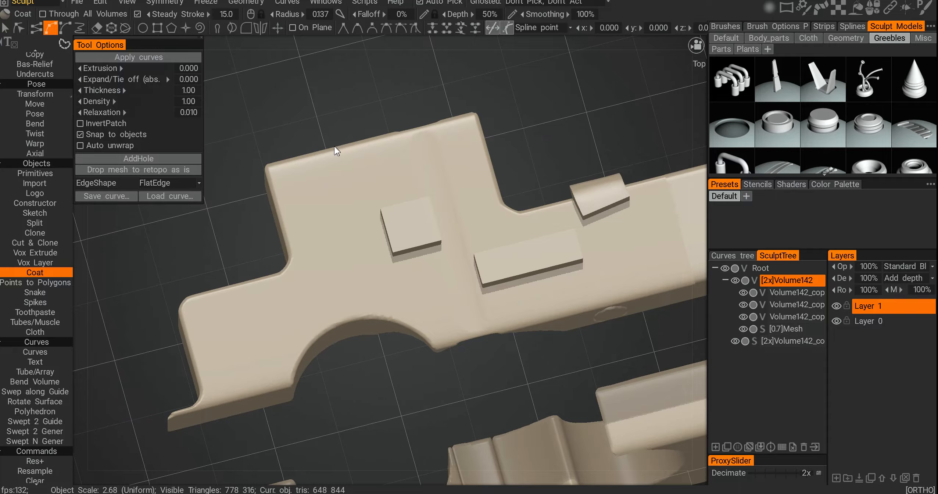
# Step: Draw a closed freehand curve on the upper piece with the Coat tool and apply curves to create a patch
pyautogui.press('e')
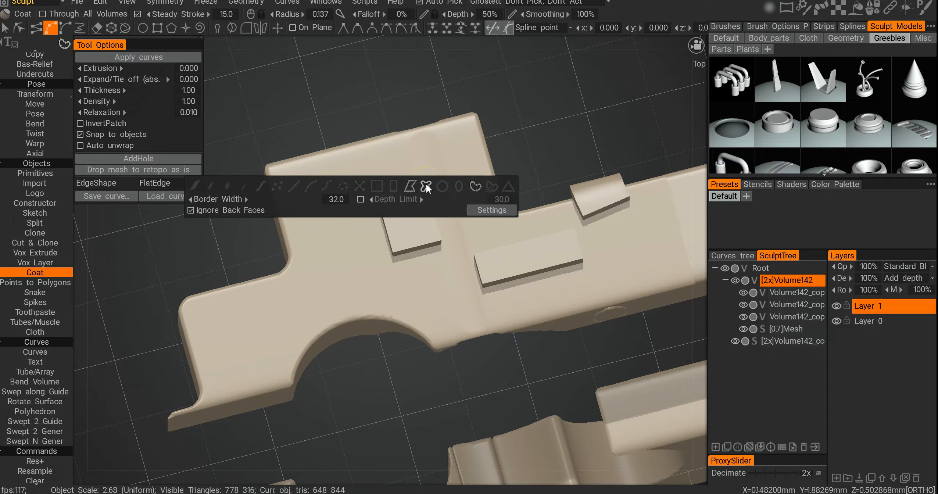
pyautogui.click(475, 187)
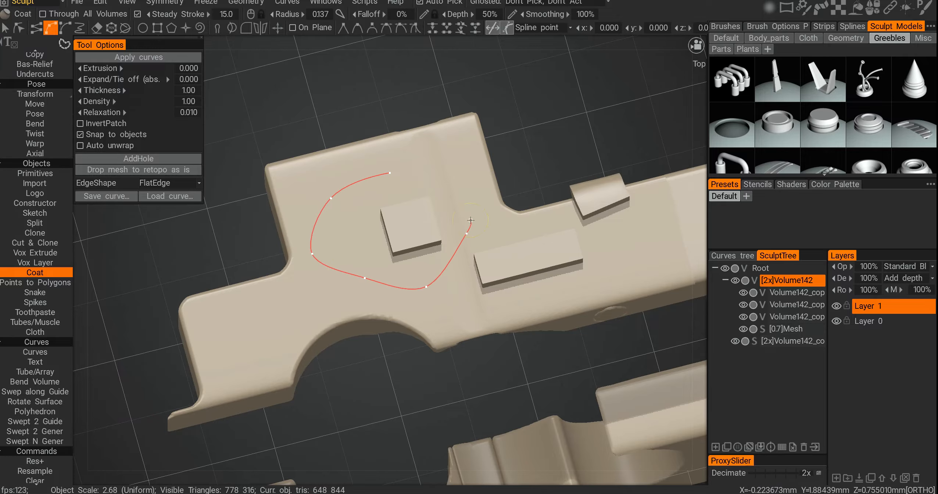
pyautogui.click(139, 58)
pyautogui.scroll(4, 368, 257)
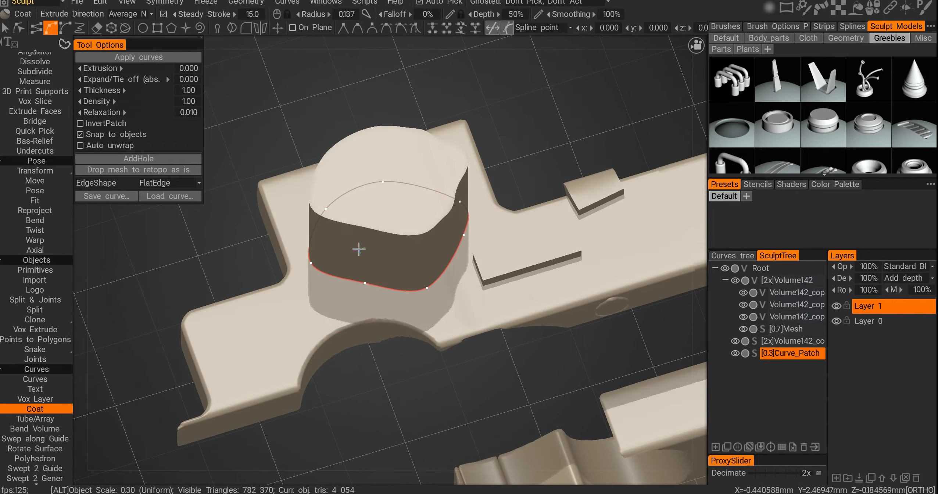
# Step: Adjust the Coat curve's points on the upper piece to reshape the patch wall
pyautogui.keyDown('alt'); pyautogui.moveTo(377, 285); pyautogui.dragTo(369, 254, button='middle'); pyautogui.keyUp('alt')
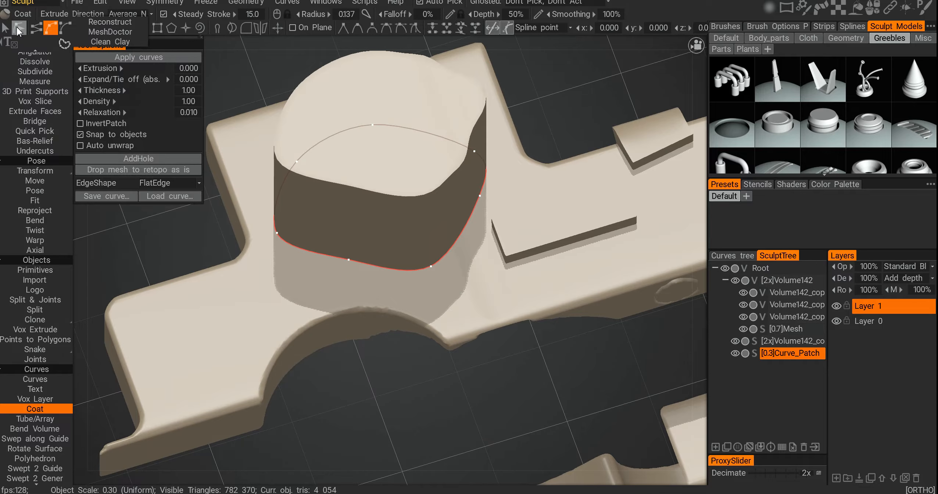
pyautogui.click(19, 29)
pyautogui.keyDown('alt'); pyautogui.moveTo(294, 195); pyautogui.dragTo(305, 220); pyautogui.keyUp('alt')
pyautogui.moveTo(348, 240); pyautogui.dragTo(442, 263)
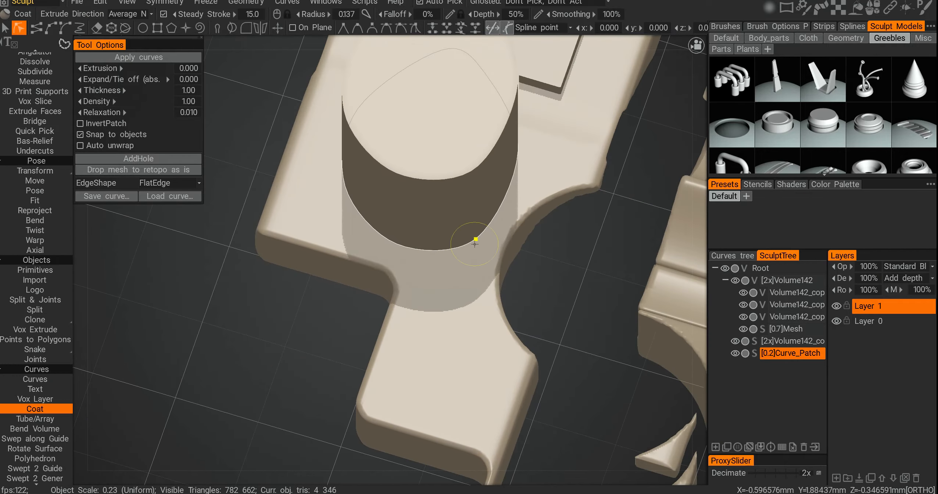
pyautogui.moveTo(476, 239); pyautogui.dragTo(456, 281)
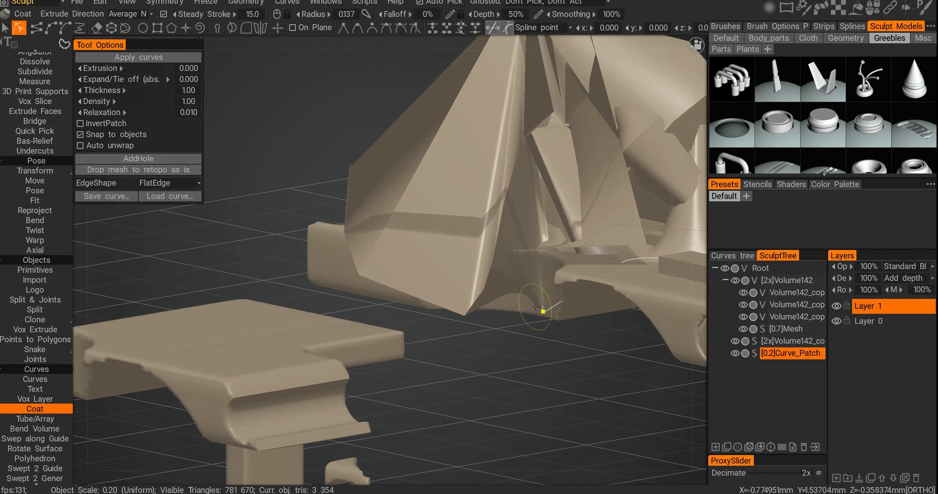
pyautogui.moveTo(542, 283); pyautogui.dragTo(520, 302)
pyautogui.moveTo(562, 300); pyautogui.dragTo(530, 354)
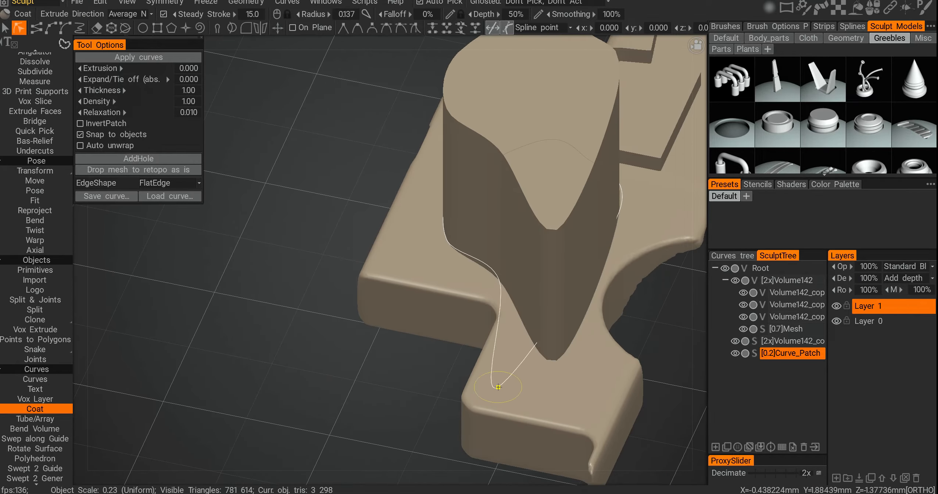
pyautogui.keyDown('alt'); pyautogui.moveTo(498, 386); pyautogui.dragTo(375, 264); pyautogui.keyUp('alt')
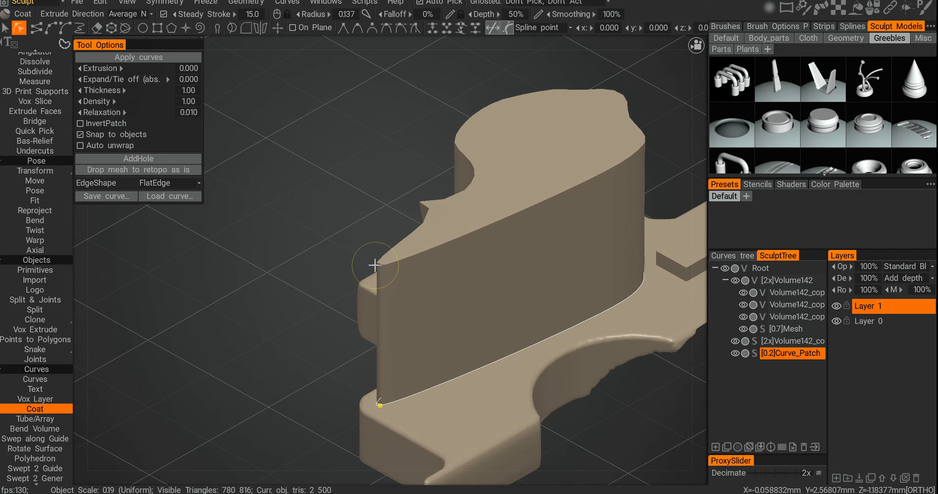
pyautogui.keyDown('alt'); pyautogui.moveTo(495, 220); pyautogui.dragTo(514, 275); pyautogui.keyUp('alt')
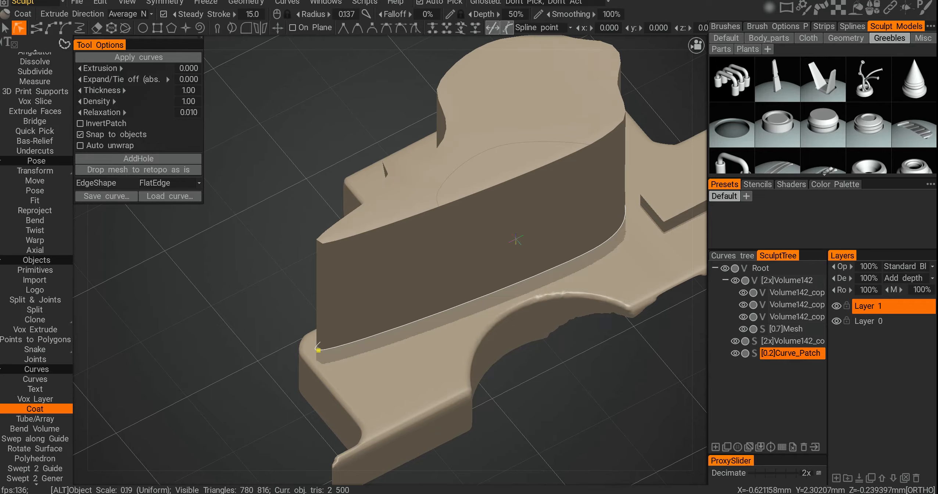
pyautogui.keyDown('alt'); pyautogui.moveTo(514, 213); pyautogui.dragTo(412, 237); pyautogui.keyUp('alt')
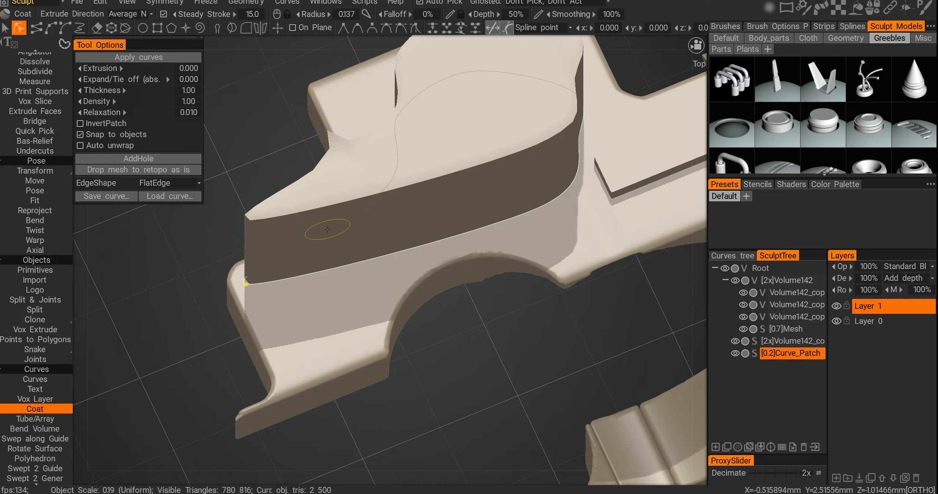
pyautogui.keyDown('alt'); pyautogui.moveTo(303, 224); pyautogui.dragTo(515, 265); pyautogui.keyUp('alt')
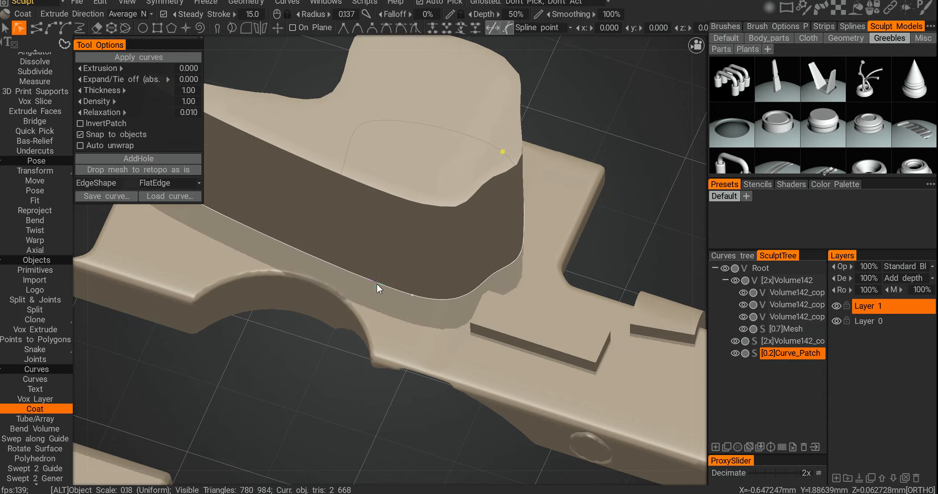
pyautogui.keyDown('alt'); pyautogui.moveTo(377, 284); pyautogui.dragTo(351, 299); pyautogui.keyUp('alt')
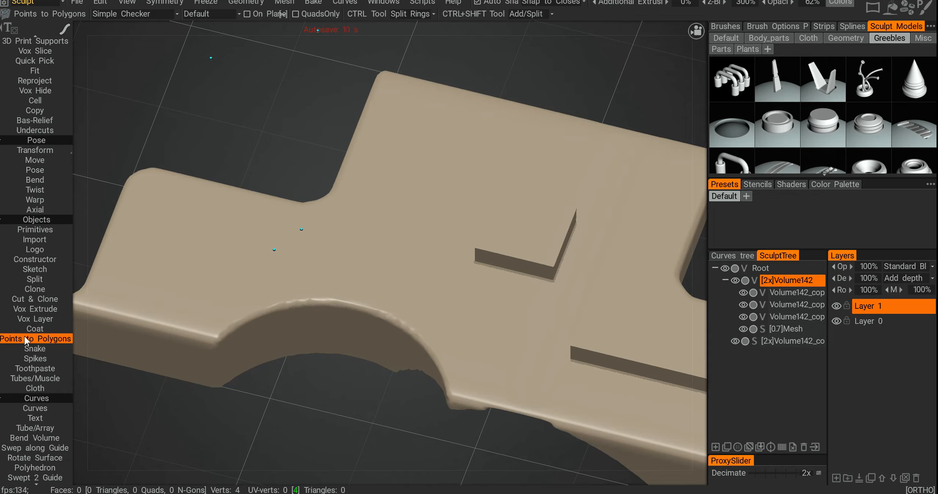
# Step: Place points on the plate with Points to Polygons and close them into a quad face
pyautogui.keyDown('alt'); pyautogui.moveTo(271, 254); pyautogui.dragTo(285, 285); pyautogui.keyUp('alt')
pyautogui.keyDown('alt'); pyautogui.moveTo(356, 263); pyautogui.dragTo(269, 316, button='middle'); pyautogui.keyUp('alt')
pyautogui.click(328, 225)
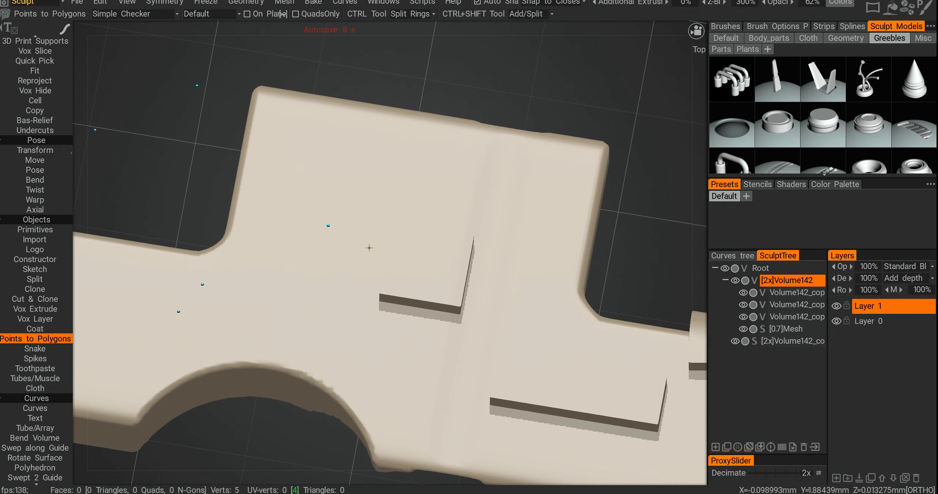
pyautogui.rightClick(381, 206)
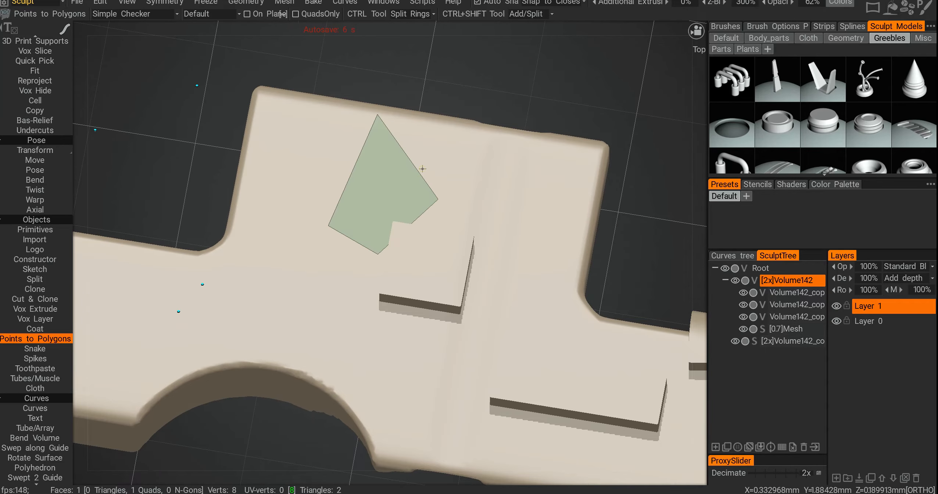
# Step: Add more points to build two further quad faces next to the first one
pyautogui.keyDown('alt'); pyautogui.moveTo(415, 95); pyautogui.dragTo(379, 138, button='middle'); pyautogui.keyUp('alt')
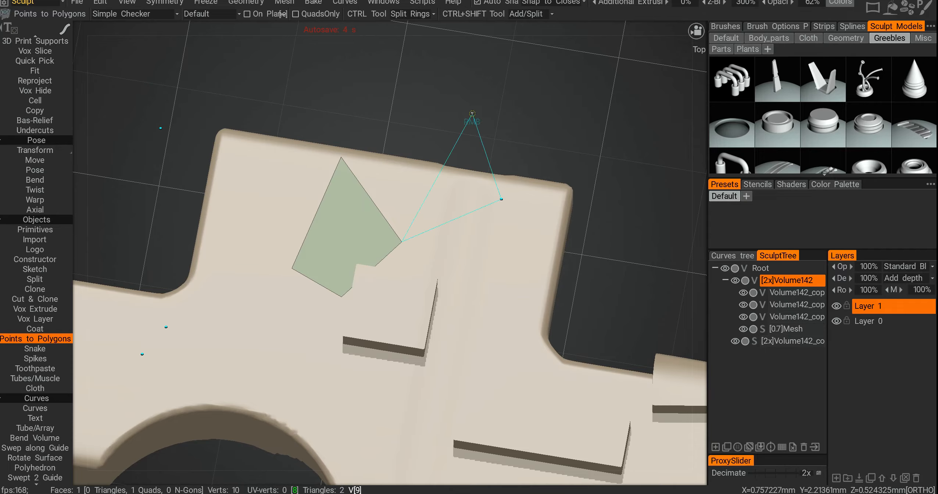
pyautogui.rightClick(401, 148)
pyautogui.keyDown('alt'); pyautogui.moveTo(333, 228); pyautogui.dragTo(360, 180); pyautogui.keyUp('alt')
pyautogui.keyDown('alt'); pyautogui.moveTo(358, 179); pyautogui.dragTo(374, 281, button='middle'); pyautogui.keyUp('alt')
pyautogui.click(400, 165)
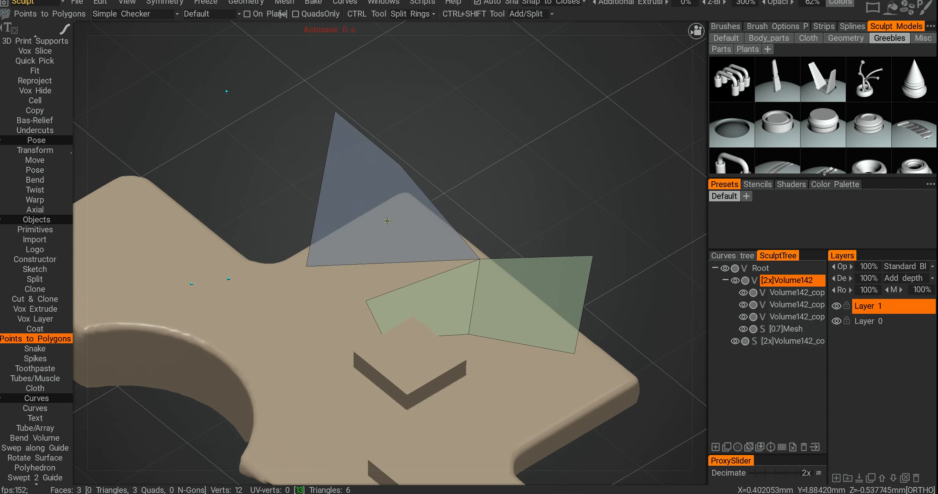
pyautogui.rightClick(367, 249)
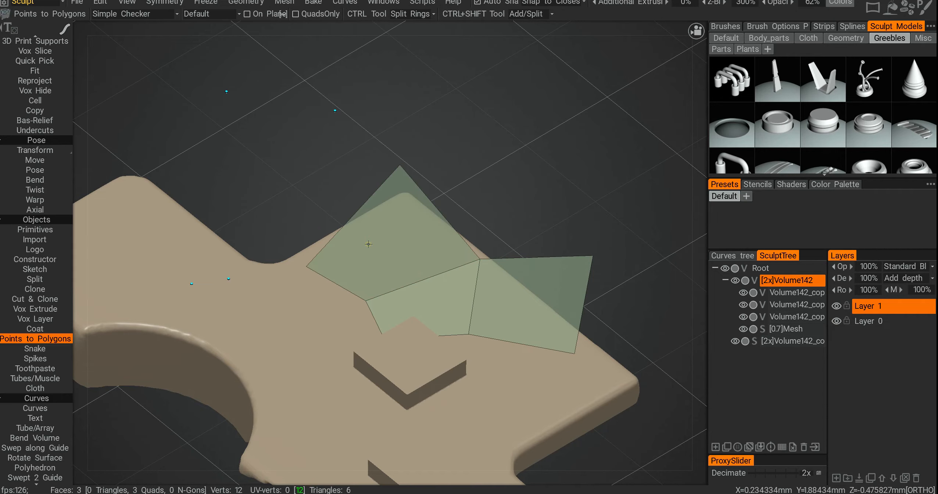
pyautogui.keyDown('alt'); pyautogui.moveTo(271, 231); pyautogui.dragTo(287, 236, button='middle'); pyautogui.keyUp('alt')
pyautogui.keyDown('alt'); pyautogui.moveTo(287, 236); pyautogui.dragTo(349, 207); pyautogui.keyUp('alt')
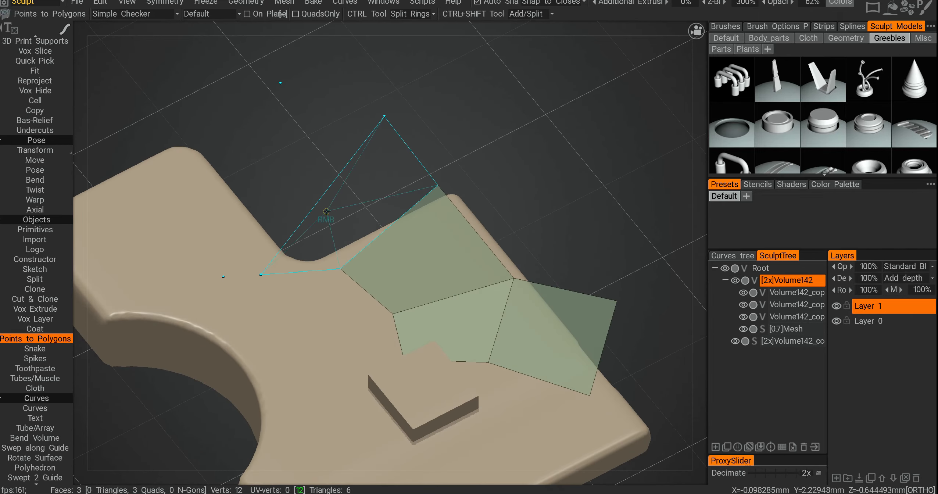
pyautogui.rightClick(326, 216)
pyautogui.rightClick(256, 161)
pyautogui.keyDown('alt'); pyautogui.moveTo(256, 160); pyautogui.dragTo(295, 176); pyautogui.keyUp('alt')
pyautogui.keyDown('alt'); pyautogui.moveTo(392, 229); pyautogui.dragTo(402, 247); pyautogui.keyUp('alt')
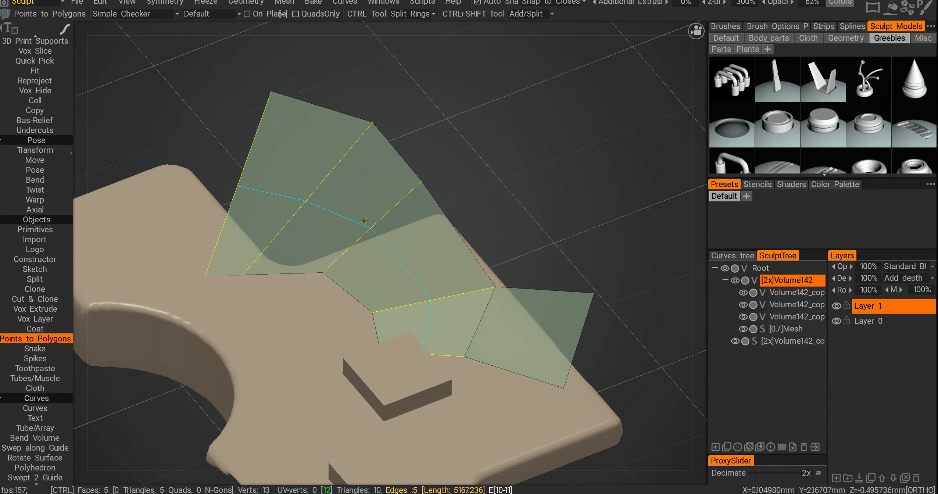
pyautogui.keyDown('ctrl'); pyautogui.click(390, 224); pyautogui.keyUp('ctrl')
pyautogui.keyDown('ctrl'); pyautogui.click(470, 310); pyautogui.keyUp('ctrl')
pyautogui.keyDown('alt'); pyautogui.moveTo(474, 305); pyautogui.dragTo(522, 340); pyautogui.keyUp('alt')
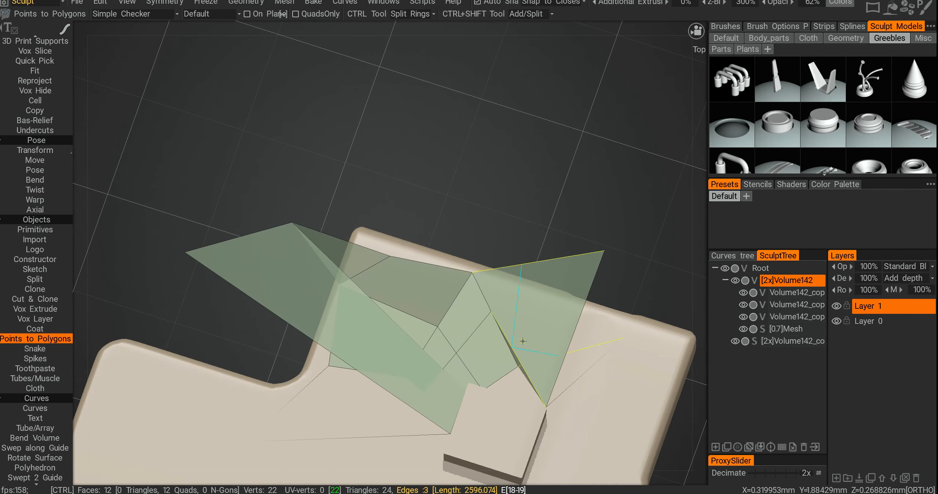
# Step: Undo the recent polygon face additions and edge splits
pyautogui.hotkey('ctrl', 'z')
pyautogui.hotkey('ctrl', 'z')
pyautogui.hotkey('ctrl', 'z')
pyautogui.hotkey('ctrl', 'z')
pyautogui.hotkey('ctrl', 'z')
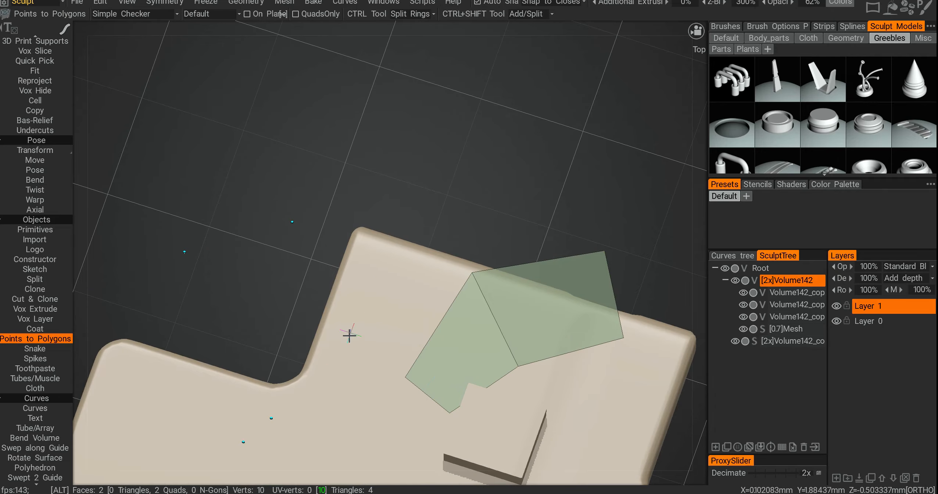
pyautogui.keyDown('alt'); pyautogui.moveTo(348, 335); pyautogui.dragTo(382, 300); pyautogui.keyUp('alt')
pyautogui.hotkey('ctrl', 'z')
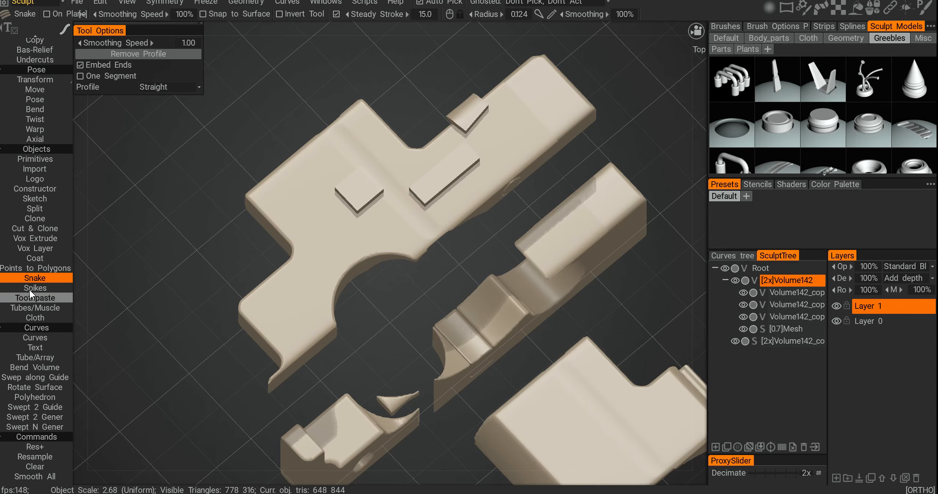
# Step: Draw a looping tube across the upper piece with the Snake tool
pyautogui.moveTo(491, 181)
pyautogui.mouseDown()
pyautogui.moveTo(449, 182)
pyautogui.moveTo(283, 272)
pyautogui.moveTo(546, 119)
pyautogui.mouseUp()
# Step: Draw two curved spikes over the pieces with the Spikes tool
pyautogui.click(36, 288)
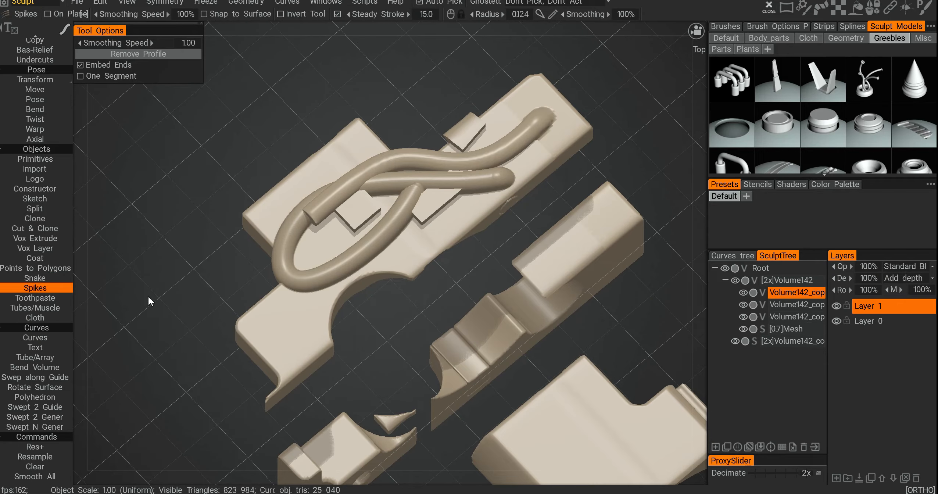
pyautogui.moveTo(298, 333)
pyautogui.mouseDown()
pyautogui.moveTo(568, 104)
pyautogui.moveTo(546, 146)
pyautogui.moveTo(592, 209)
pyautogui.moveTo(575, 236)
pyautogui.moveTo(572, 274)
pyautogui.moveTo(542, 251)
pyautogui.mouseUp()
pyautogui.moveTo(553, 200); pyautogui.dragTo(542, 320)
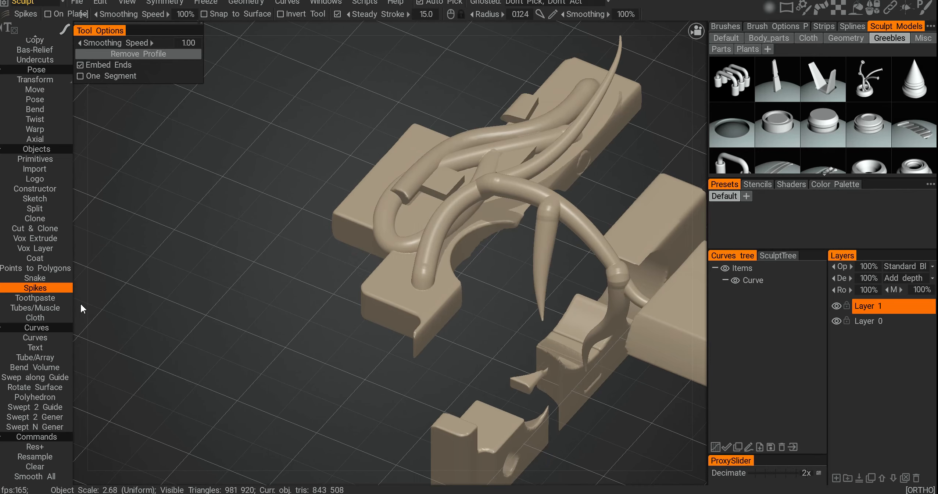
# Step: Extrude several strands across the model with the Toothpaste tool
pyautogui.click(38, 298)
pyautogui.keyDown('alt'); pyautogui.moveTo(440, 259); pyautogui.dragTo(369, 258); pyautogui.keyUp('alt')
pyautogui.moveTo(378, 309)
pyautogui.mouseDown()
pyautogui.moveTo(411, 430)
pyautogui.moveTo(514, 290)
pyautogui.mouseUp()
pyautogui.moveTo(471, 193); pyautogui.dragTo(481, 272)
pyautogui.keyDown('alt'); pyautogui.moveTo(481, 272); pyautogui.dragTo(505, 175); pyautogui.keyUp('alt')
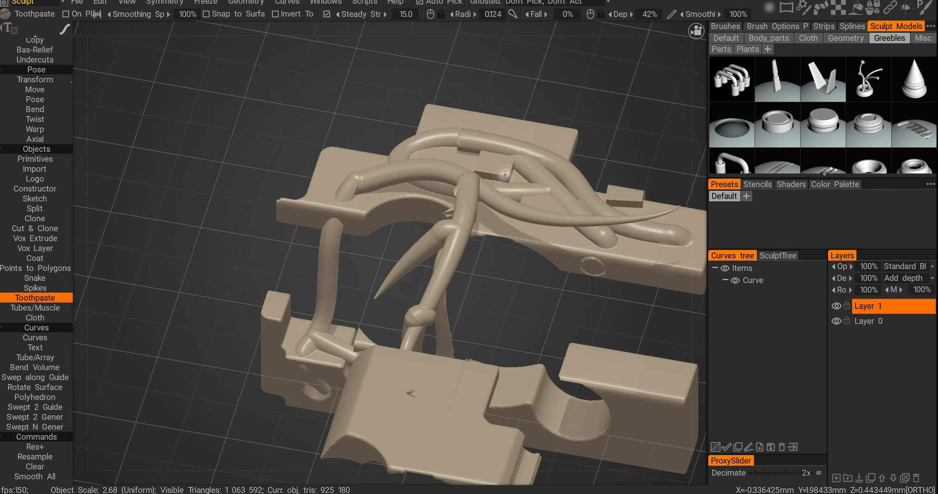
pyautogui.moveTo(544, 245); pyautogui.dragTo(624, 393)
pyautogui.moveTo(588, 330)
pyautogui.keyDown('alt'); pyautogui.mouseDown()
pyautogui.moveTo(462, 195)
pyautogui.moveTo(388, 254)
pyautogui.moveTo(284, 253)
pyautogui.mouseUp(); pyautogui.keyUp('alt')
pyautogui.moveTo(285, 253); pyautogui.dragTo(292, 254)
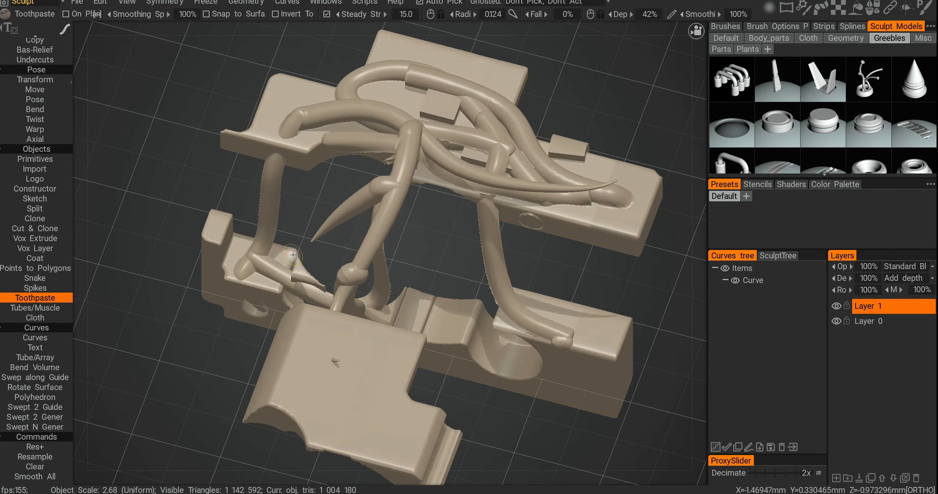
# Step: Enlarge the brush and draw several flattened strands beside the model with the Tubes/Muscle tool
pyautogui.click(54, 312)
pyautogui.moveTo(408, 178)
pyautogui.keyDown('alt'); pyautogui.mouseDown()
pyautogui.moveTo(346, 177)
pyautogui.moveTo(206, 239)
pyautogui.moveTo(383, 186)
pyautogui.moveTo(433, 255)
pyautogui.moveTo(355, 243)
pyautogui.moveTo(287, 39)
pyautogui.moveTo(335, 208)
pyautogui.moveTo(226, 88)
pyautogui.moveTo(327, 157)
pyautogui.moveTo(257, 81)
pyautogui.moveTo(290, 106)
pyautogui.moveTo(294, 148)
pyautogui.moveTo(389, 242)
pyautogui.moveTo(302, 172)
pyautogui.moveTo(333, 188)
pyautogui.moveTo(399, 249)
pyautogui.moveTo(356, 209)
pyautogui.moveTo(418, 223)
pyautogui.moveTo(459, 154)
pyautogui.moveTo(443, 213)
pyautogui.moveTo(529, 195)
pyautogui.mouseUp(); pyautogui.keyUp('alt')
pyautogui.press(']')
pyautogui.moveTo(445, 250); pyautogui.dragTo(586, 230)
pyautogui.moveTo(477, 247); pyautogui.dragTo(649, 260)
pyautogui.moveTo(588, 265)
pyautogui.keyDown('alt'); pyautogui.mouseDown()
pyautogui.moveTo(530, 263)
pyautogui.moveTo(465, 206)
pyautogui.moveTo(339, 200)
pyautogui.moveTo(407, 248)
pyautogui.moveTo(242, 284)
pyautogui.moveTo(291, 293)
pyautogui.mouseUp(); pyautogui.keyUp('alt')
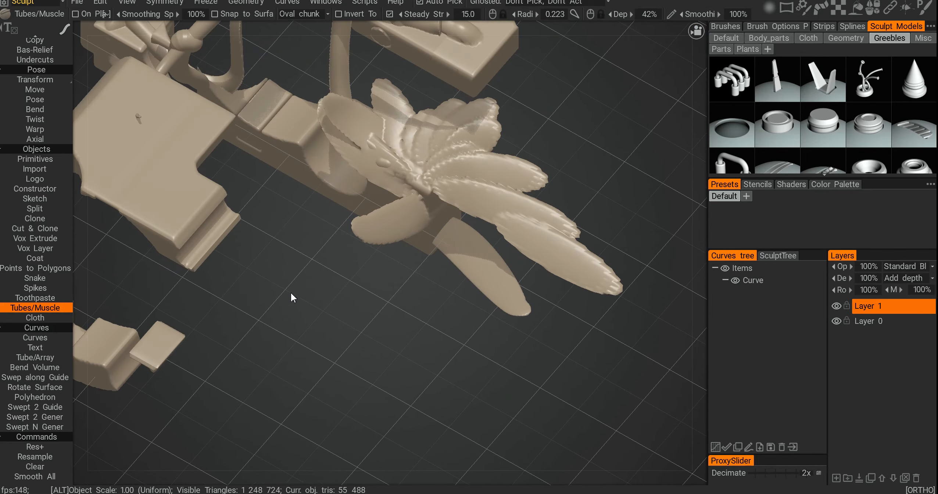
pyautogui.keyDown('alt'); pyautogui.moveTo(241, 251); pyautogui.dragTo(268, 364, button='middle'); pyautogui.keyUp('alt')
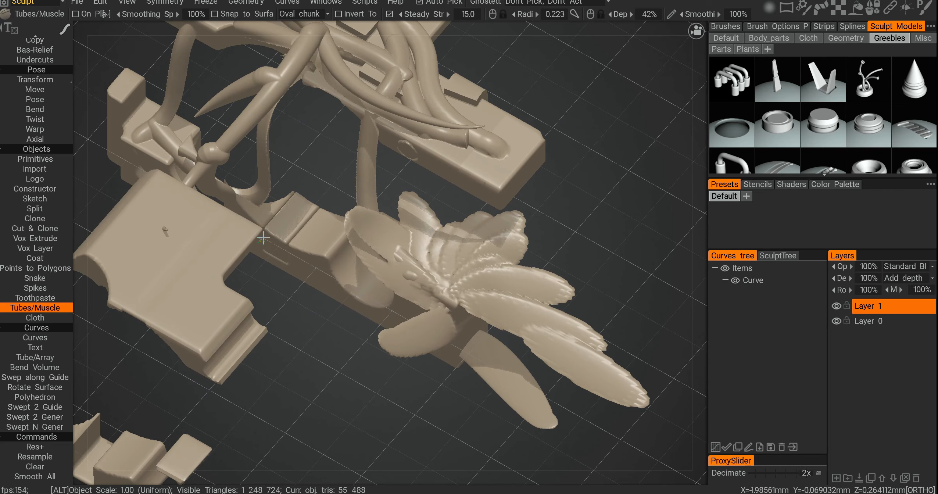
pyautogui.keyDown('alt'); pyautogui.moveTo(191, 276); pyautogui.dragTo(335, 298); pyautogui.keyUp('alt')
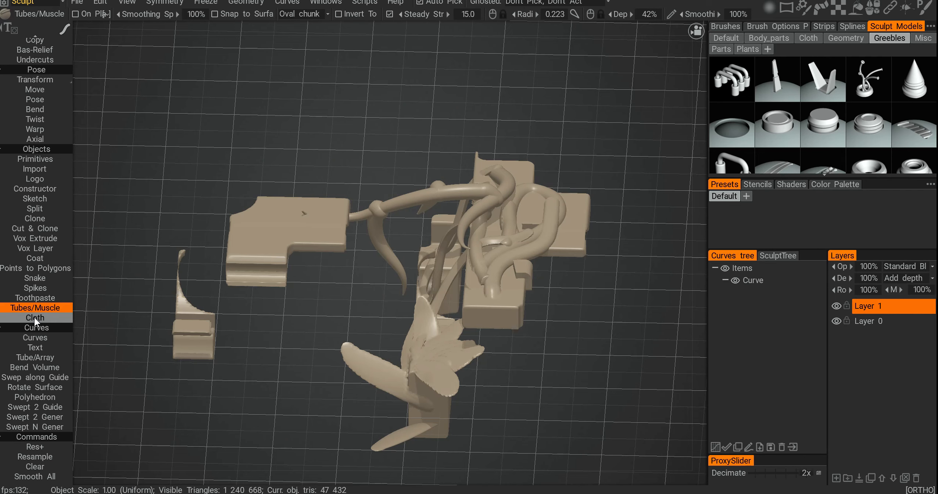
# Step: Create a default cloth plane with the Cloth tool and move it above the model
pyautogui.click(34, 317)
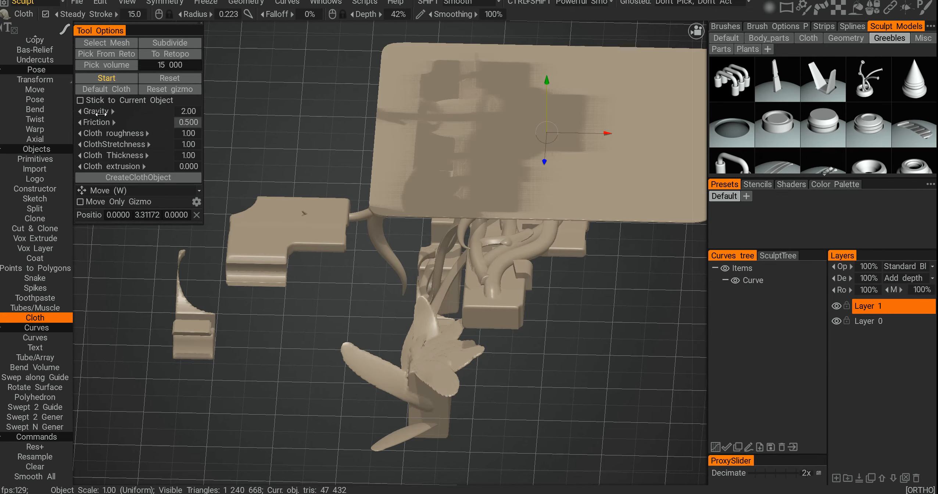
pyautogui.click(102, 92)
pyautogui.moveTo(545, 273); pyautogui.dragTo(545, 100)
pyautogui.keyDown('alt'); pyautogui.moveTo(545, 100); pyautogui.dragTo(562, 222); pyautogui.keyUp('alt')
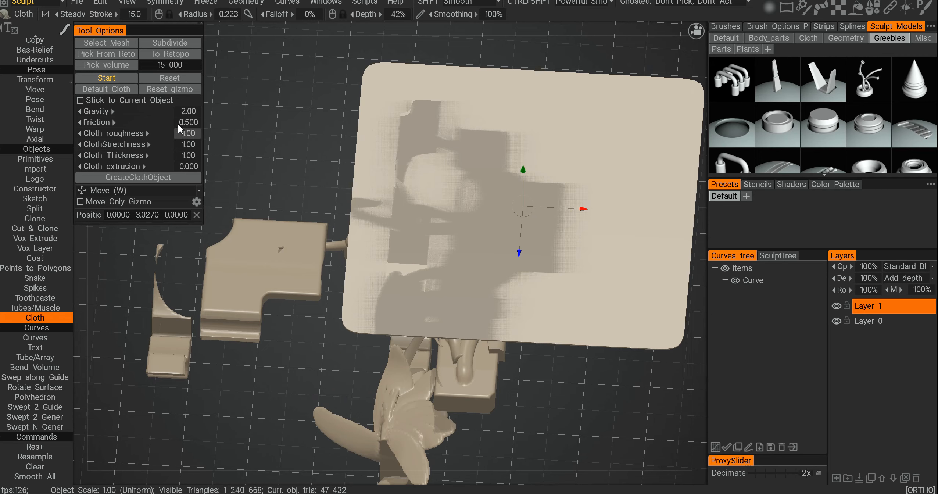
# Step: Run the cloth simulation to drape the plane over the model, end it and create the cloth object
pyautogui.click(130, 80)
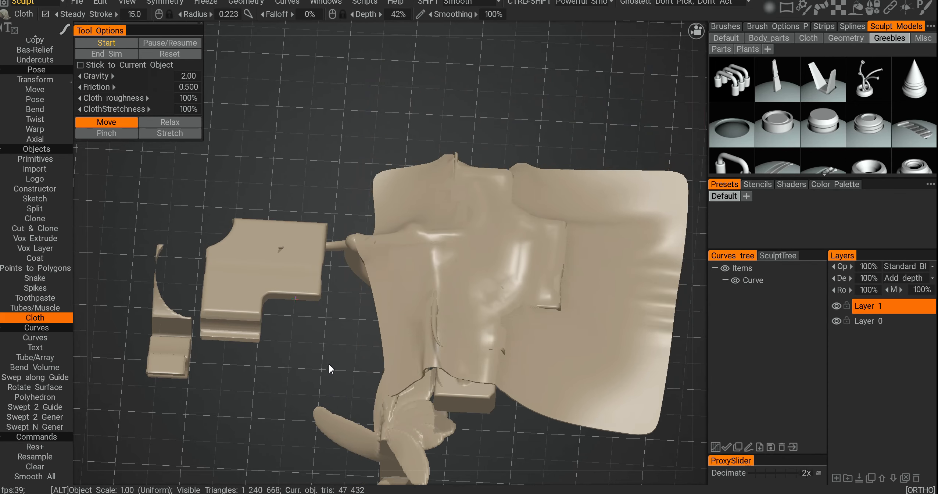
pyautogui.keyDown('alt'); pyautogui.moveTo(328, 364); pyautogui.dragTo(478, 230); pyautogui.keyUp('alt')
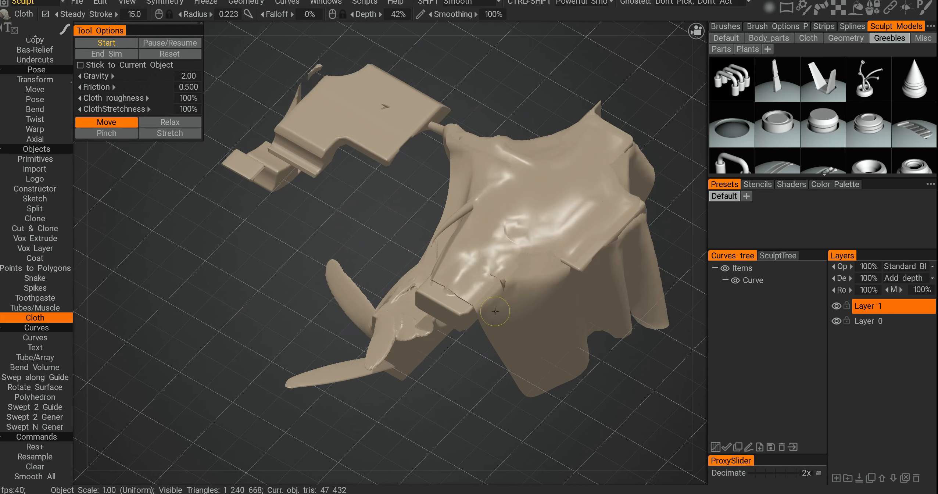
pyautogui.keyDown('alt'); pyautogui.moveTo(445, 188); pyautogui.dragTo(446, 158); pyautogui.keyUp('alt')
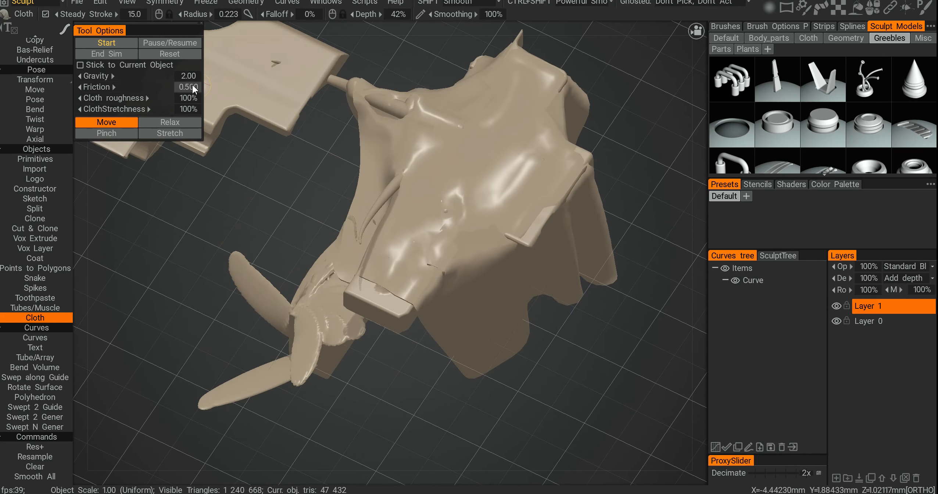
pyautogui.click(119, 57)
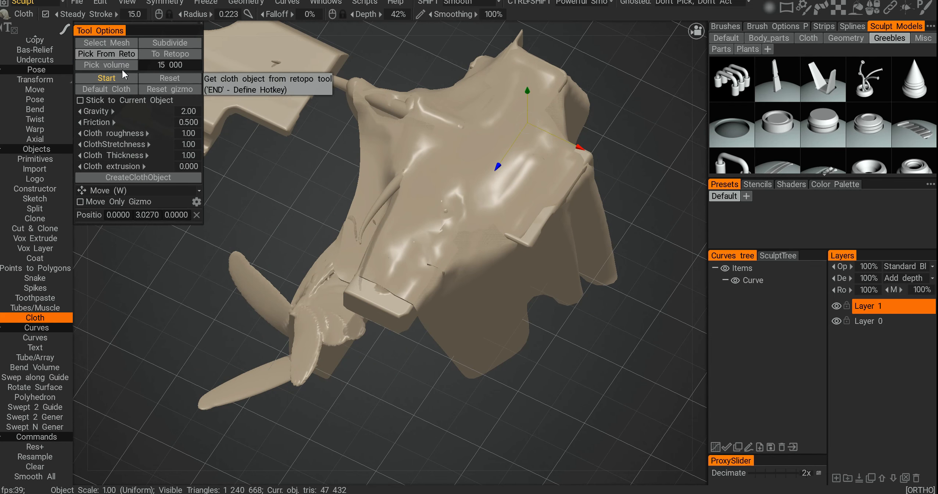
pyautogui.click(129, 179)
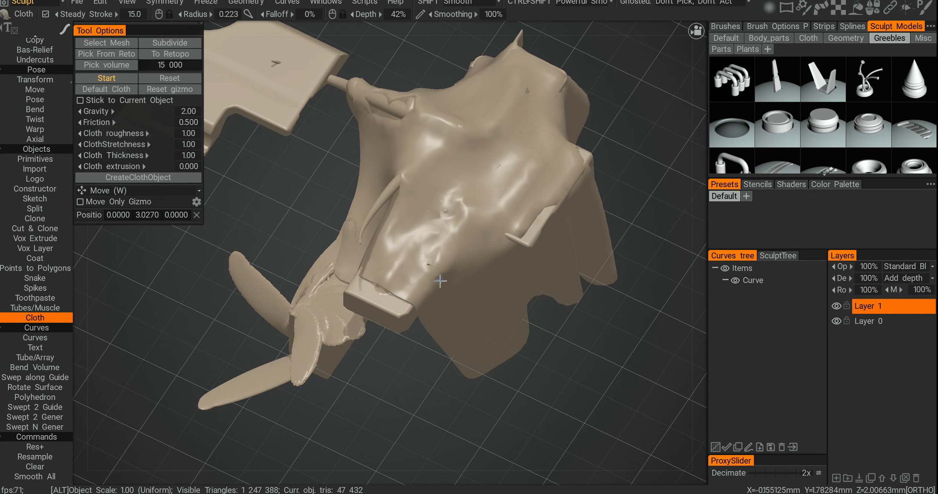
# Step: Orbit around the draped cloth object to inspect it
pyautogui.keyDown('alt'); pyautogui.moveTo(440, 281); pyautogui.dragTo(411, 242); pyautogui.keyUp('alt')
pyautogui.press('h')
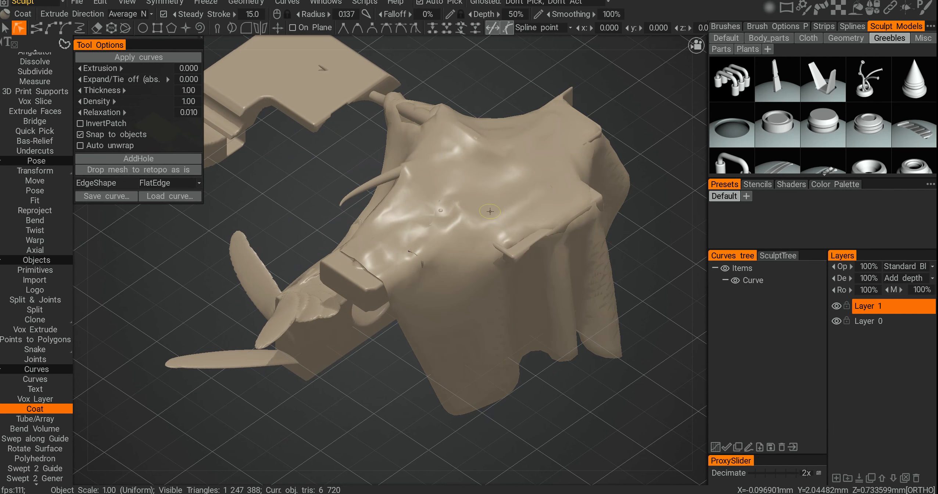
pyautogui.press('w')
pyautogui.moveTo(501, 186)
pyautogui.mouseDown()
pyautogui.moveTo(500, 161)
pyautogui.moveTo(500, 202)
pyautogui.mouseUp()
pyautogui.keyDown('alt'); pyautogui.moveTo(439, 216); pyautogui.dragTo(413, 253); pyautogui.keyUp('alt')
pyautogui.moveTo(480, 188); pyautogui.dragTo(480, 158)
pyautogui.keyDown('alt'); pyautogui.moveTo(448, 206); pyautogui.dragTo(430, 279); pyautogui.keyUp('alt')
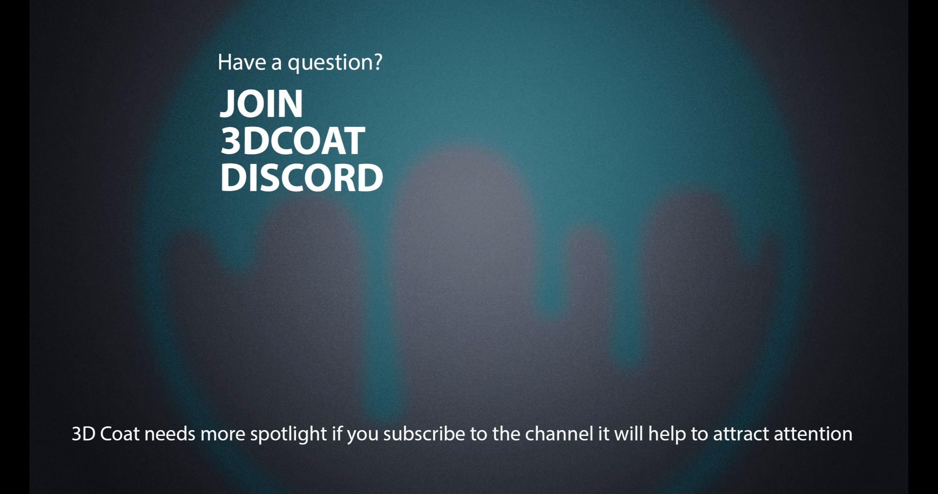